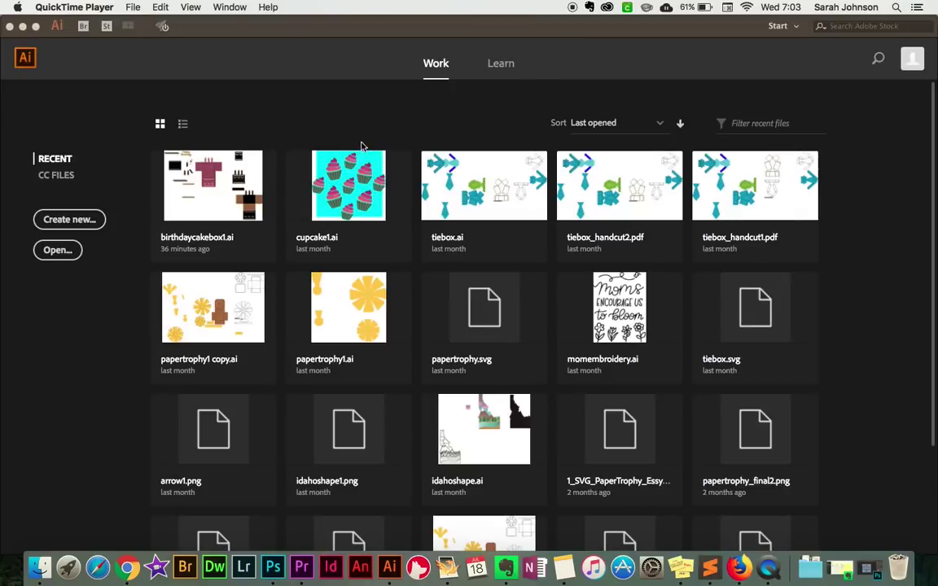
Create a new 12 × 12 in document with one artboard.
{"action": "left_click", "coordinate": [88, 220]}
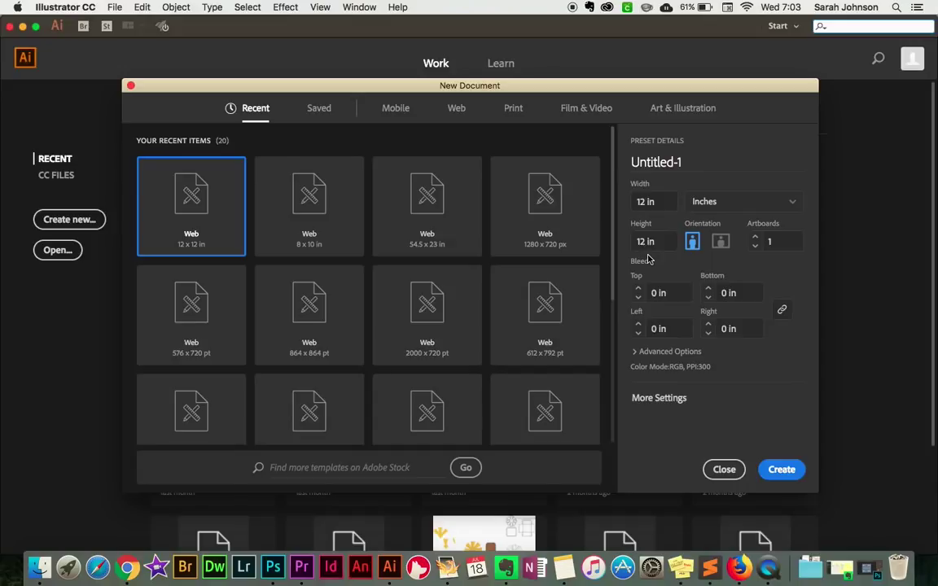
{"action": "left_click", "coordinate": [792, 470]}
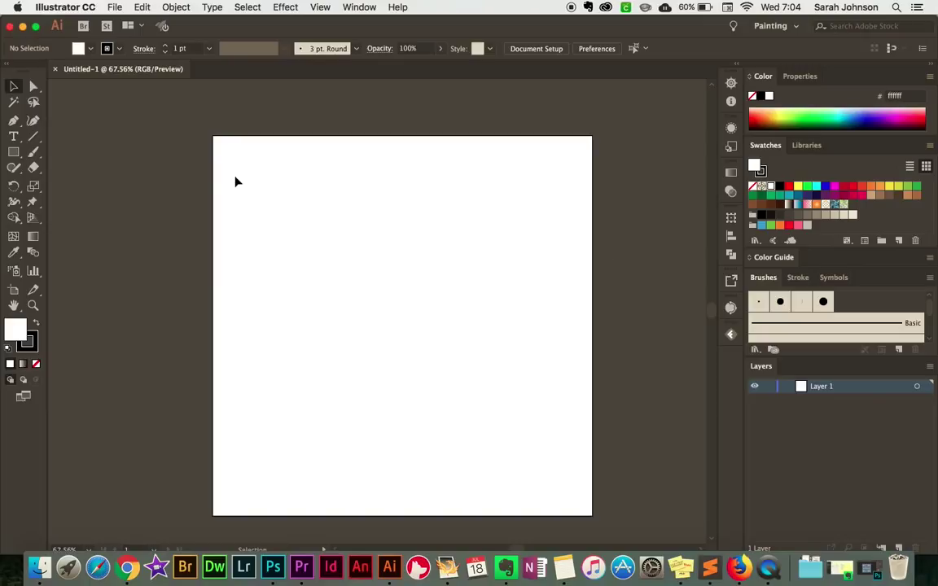
Draw a rectangle 5 in wide and 7 in high on the artboard.
{"action": "left_click", "coordinate": [14, 154]}
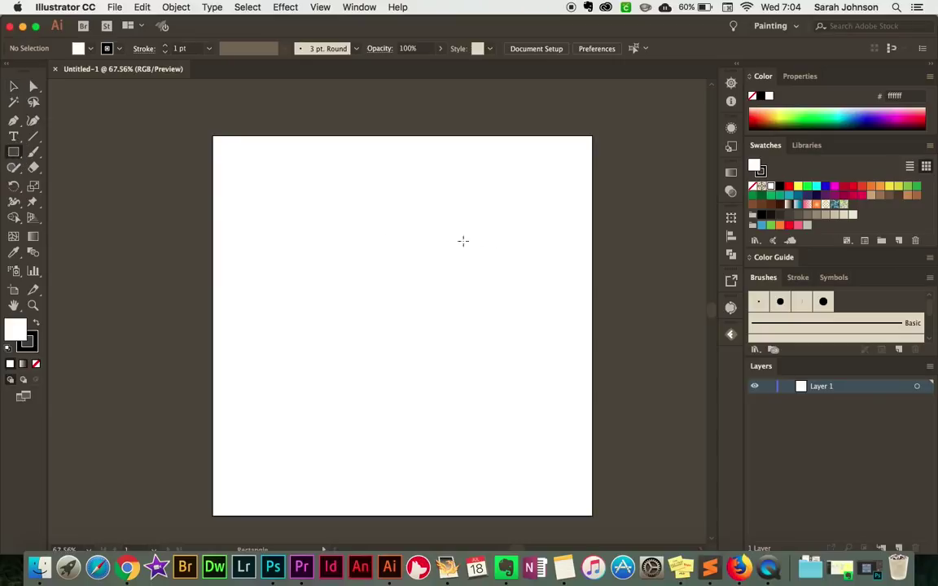
{"action": "left_click", "coordinate": [428, 265]}
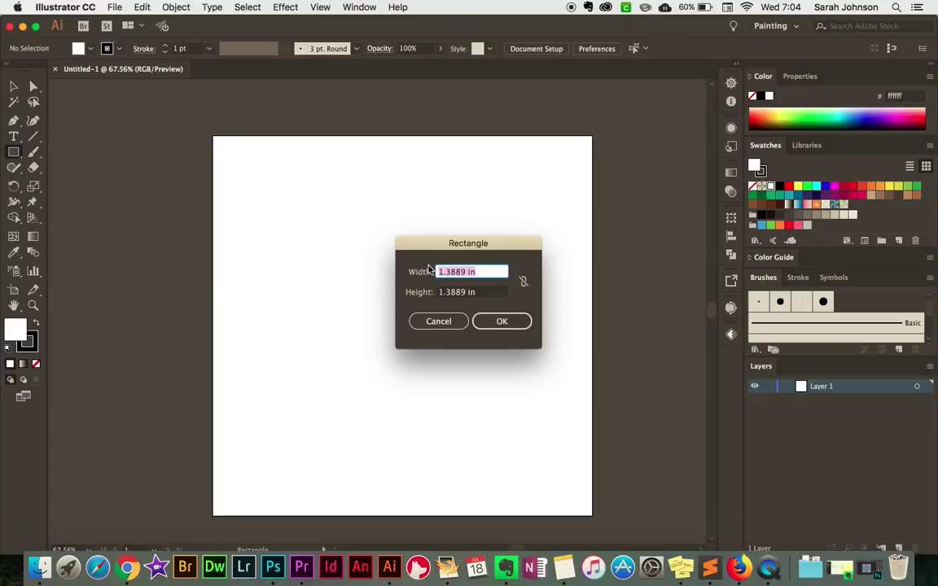
{"action": "type", "text": "5 in"}
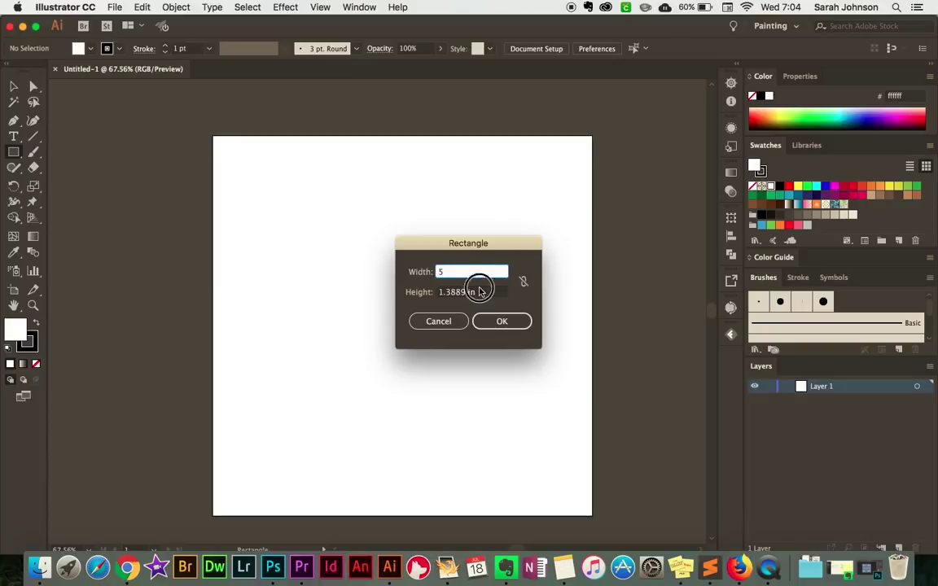
{"action": "left_click", "coordinate": [479, 292]}
{"action": "type", "text": "7"}
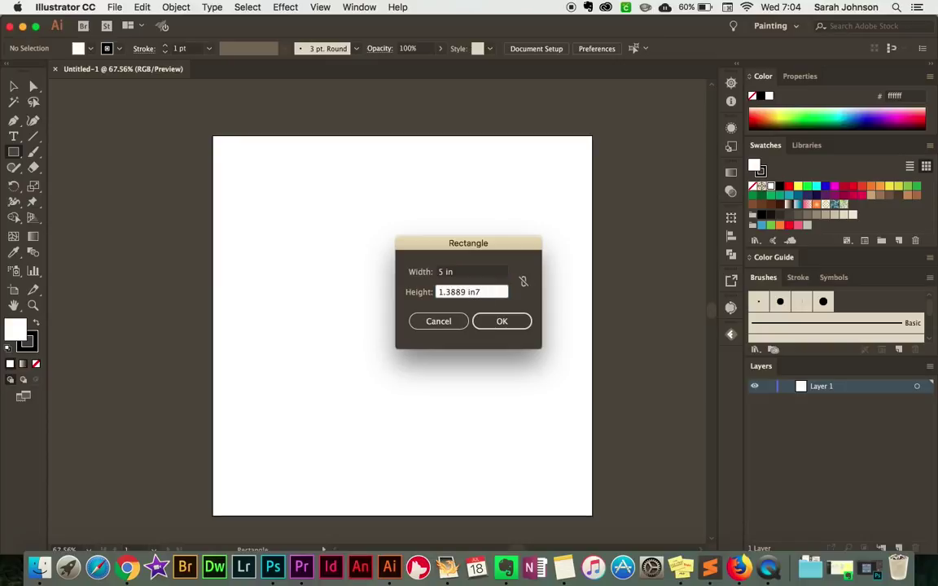
{"action": "left_click_drag", "start_coordinate": [505, 292], "coordinate": [437, 291]}
{"action": "type", "text": "7"}
{"action": "left_click", "coordinate": [470, 272]}
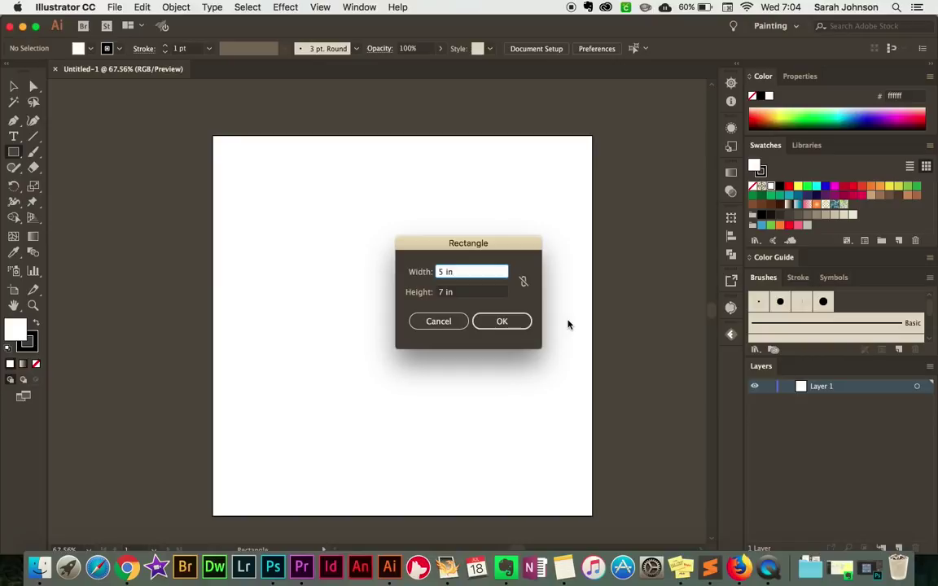
{"action": "left_click", "coordinate": [512, 325]}
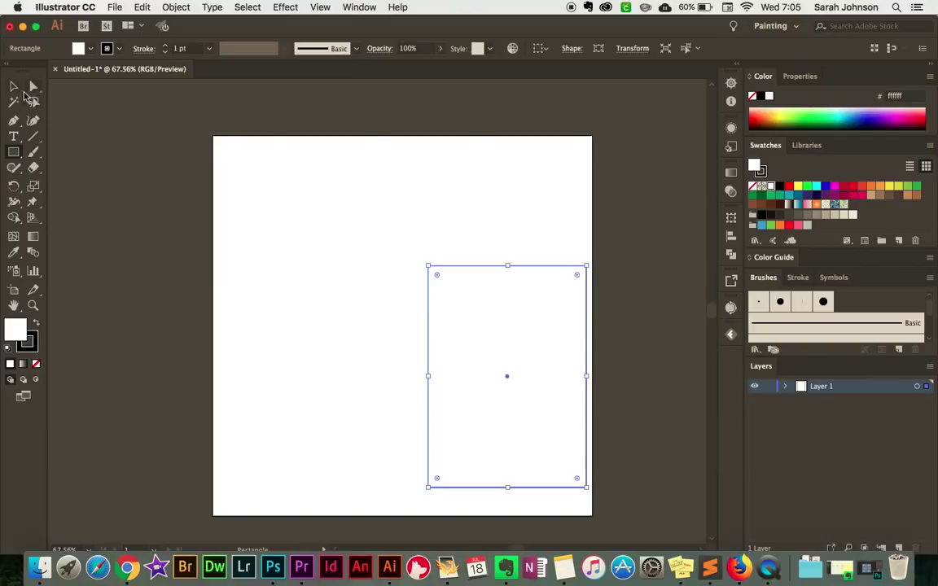
Move the rectangle to near the centre of the artboard.
{"action": "left_click", "coordinate": [13, 87]}
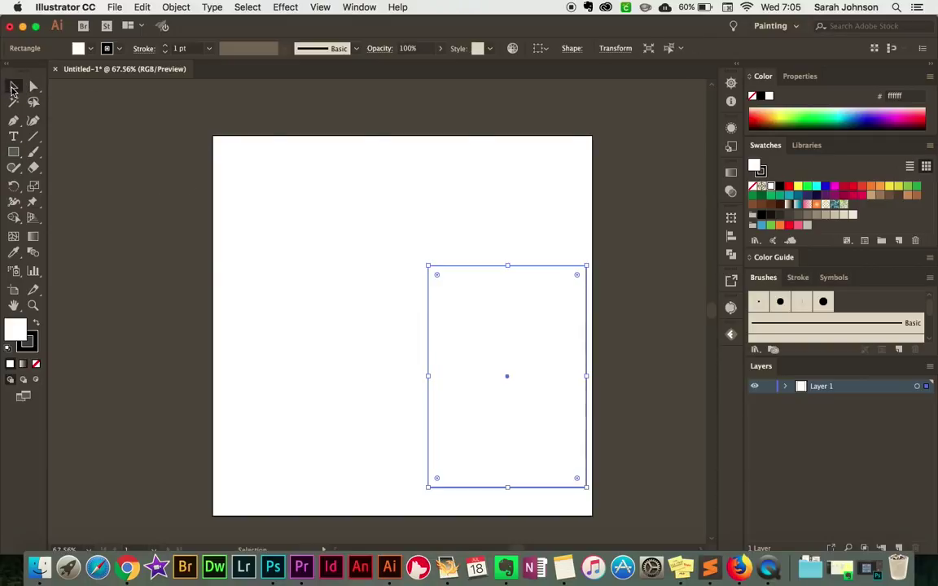
{"action": "left_click_drag", "start_coordinate": [447, 323], "coordinate": [409, 303]}
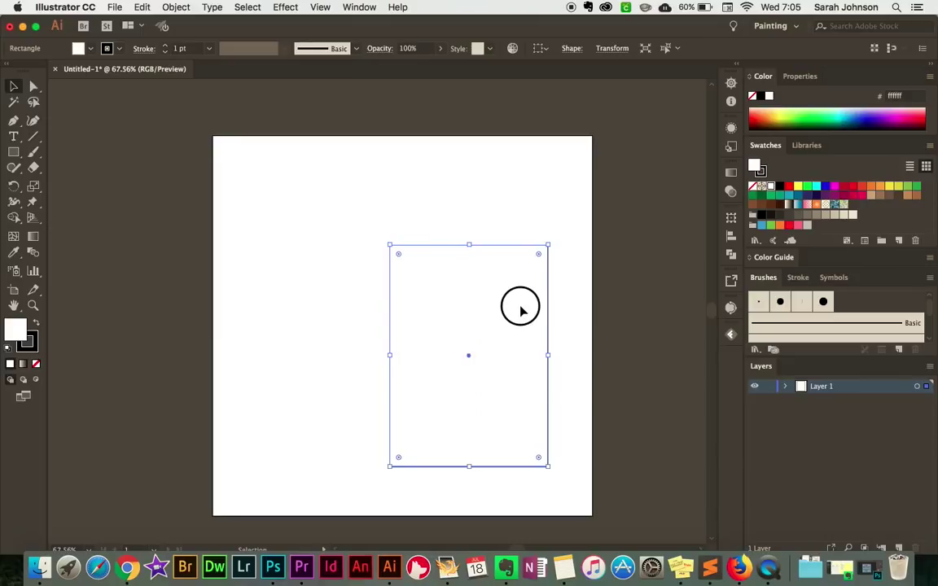
{"action": "left_click_drag", "start_coordinate": [519, 306], "coordinate": [467, 281]}
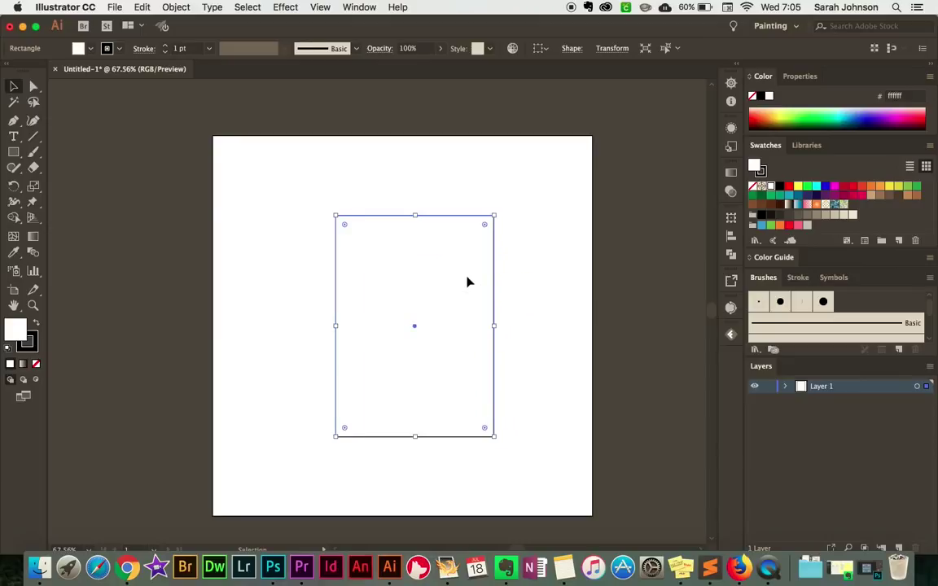
Fill the rectangle with the teal-blue swatch and remove its stroke.
{"action": "left_click", "coordinate": [89, 51]}
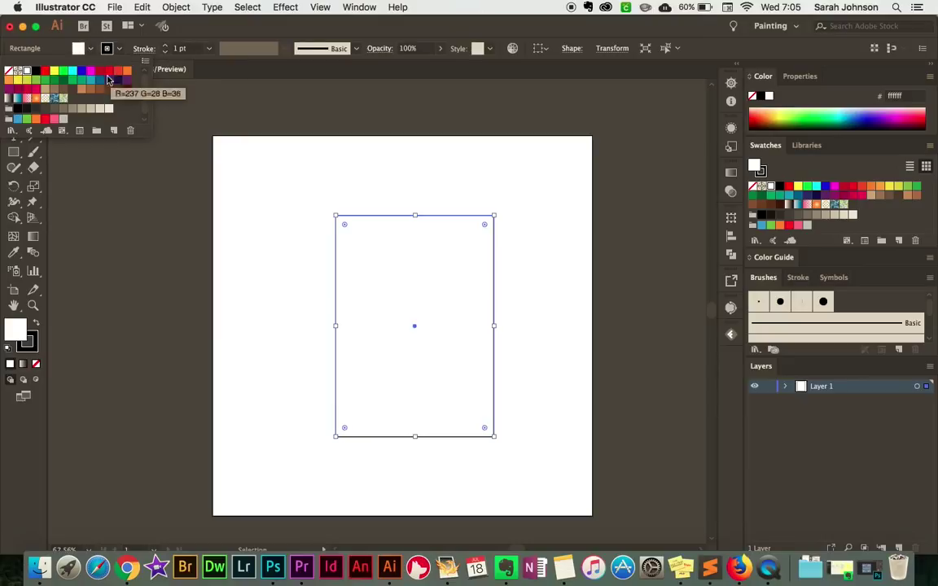
{"action": "left_click", "coordinate": [91, 84]}
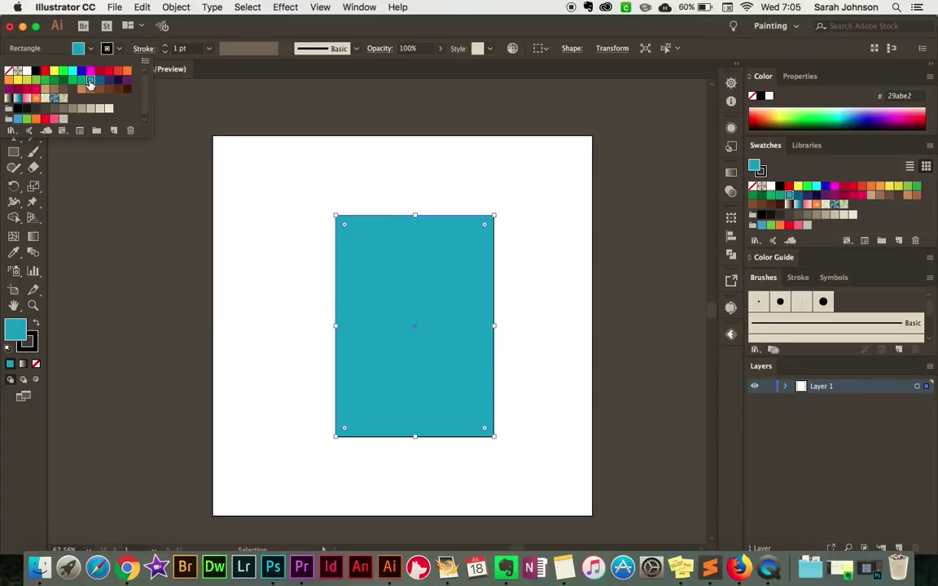
{"action": "left_click", "coordinate": [78, 38]}
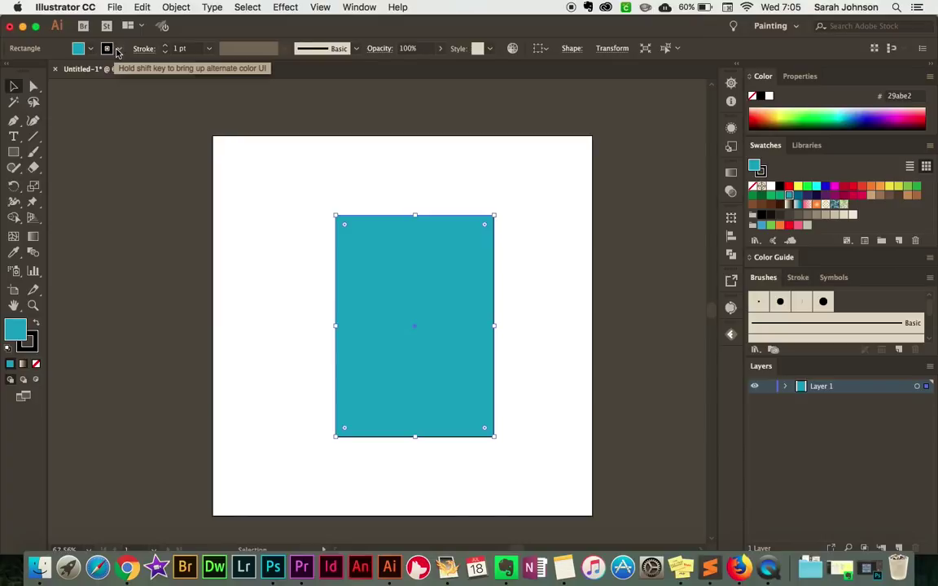
{"action": "left_click", "coordinate": [110, 50]}
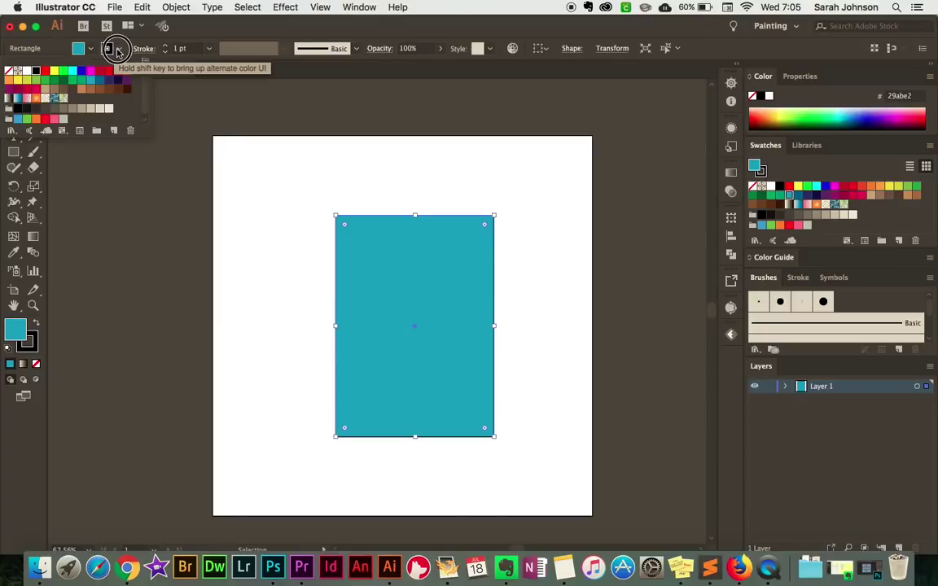
{"action": "left_click", "coordinate": [8, 72]}
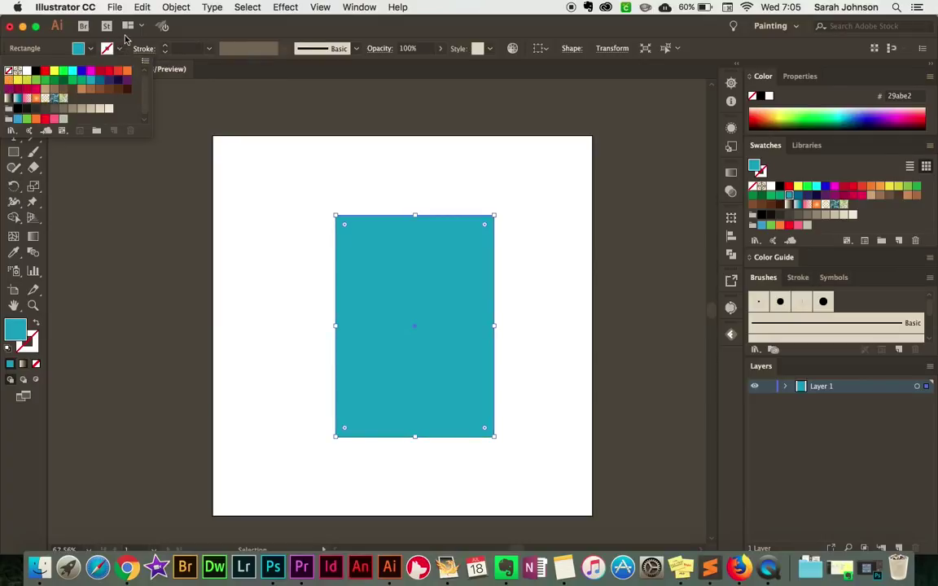
{"action": "left_click", "coordinate": [519, 305]}
{"action": "mouse_move", "coordinate": [464, 296]}
{"action": "left_mouse_down"}
{"action": "mouse_move", "coordinate": [451, 300]}
{"action": "mouse_move", "coordinate": [464, 297]}
{"action": "left_mouse_up"}
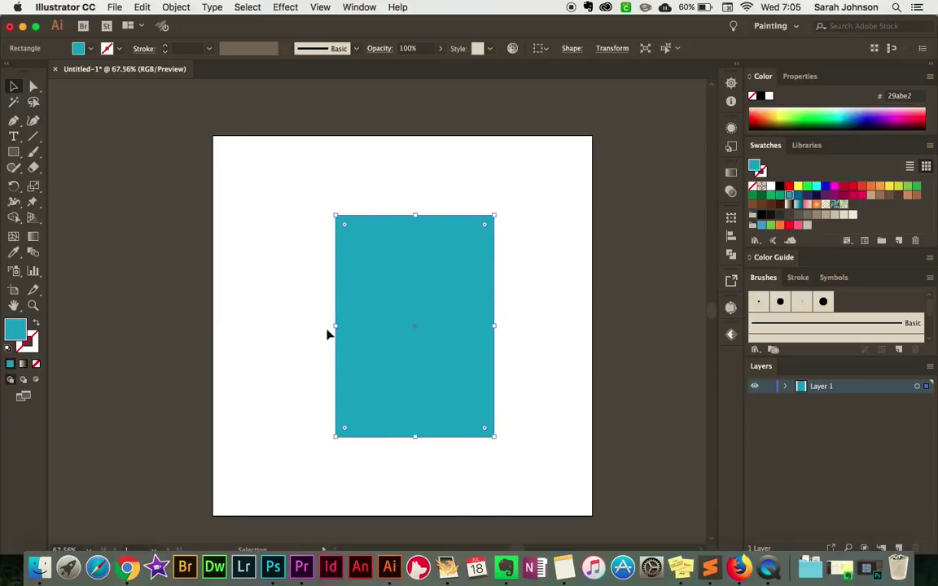
Draw a horizontal line across the rectangle's middle, slightly overhanging both sides, and give it a 2 pt stroke.
{"action": "left_click", "coordinate": [34, 140]}
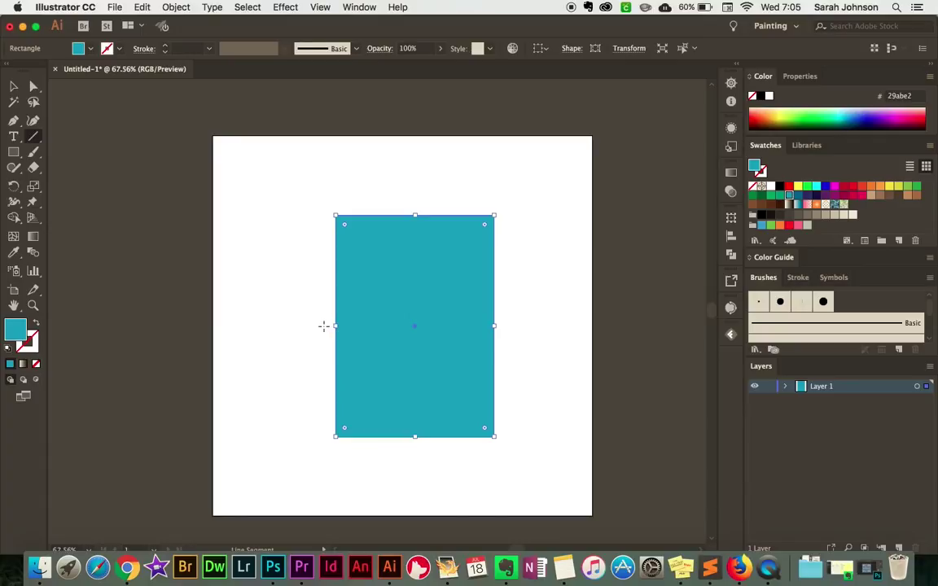
{"action": "left_click_drag", "start_coordinate": [323, 326], "coordinate": [498, 325]}
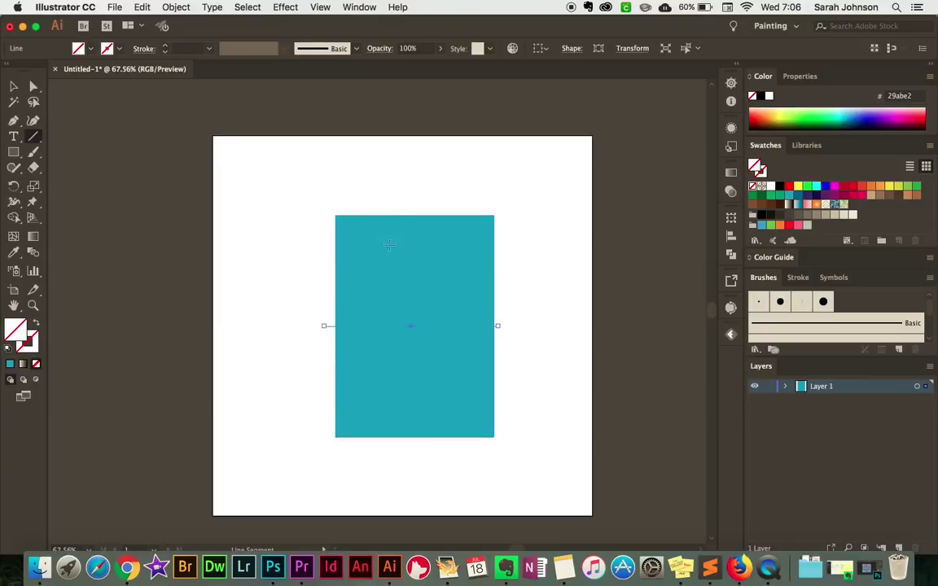
{"action": "left_click", "coordinate": [166, 46]}
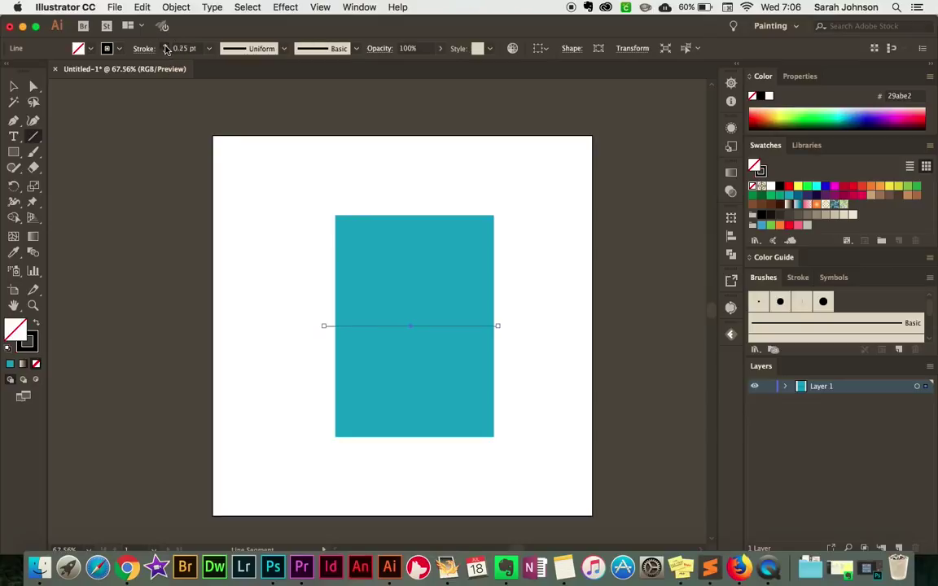
{"action": "left_click", "coordinate": [165, 46]}
{"action": "left_click", "coordinate": [165, 46]}
{"action": "left_click", "coordinate": [165, 47]}
{"action": "left_click", "coordinate": [165, 46]}
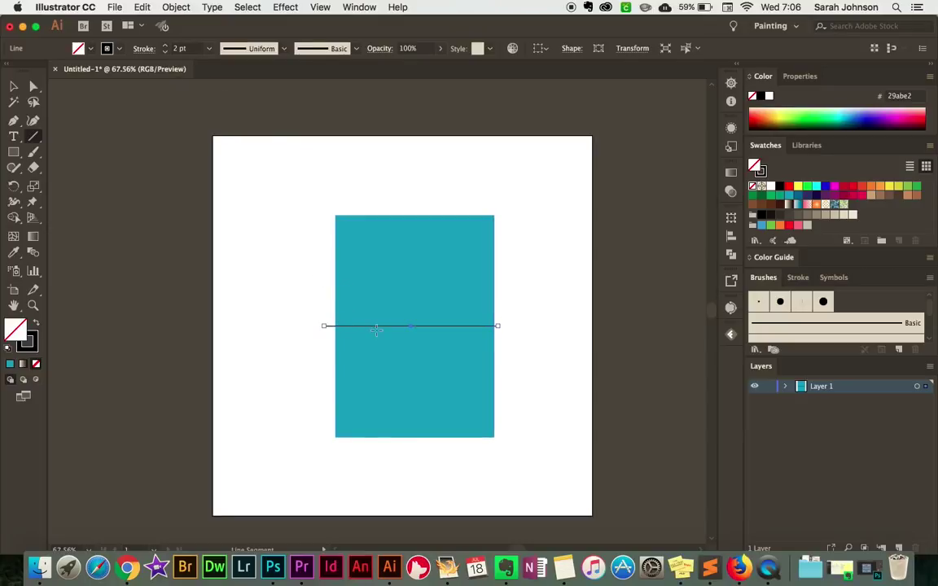
Align the line and the rectangle on their horizontal and vertical centres.
{"action": "left_click", "coordinate": [12, 87]}
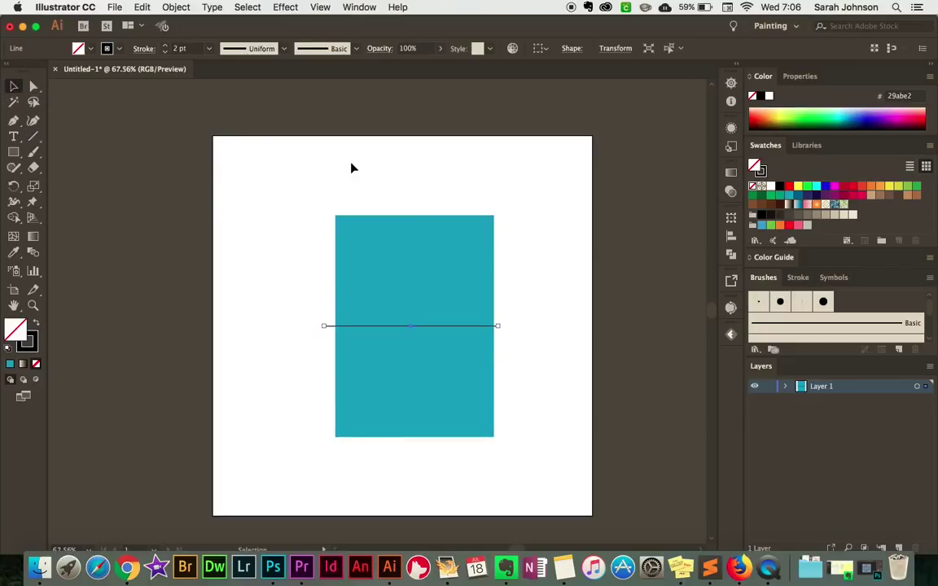
{"action": "left_click_drag", "start_coordinate": [257, 174], "coordinate": [568, 475]}
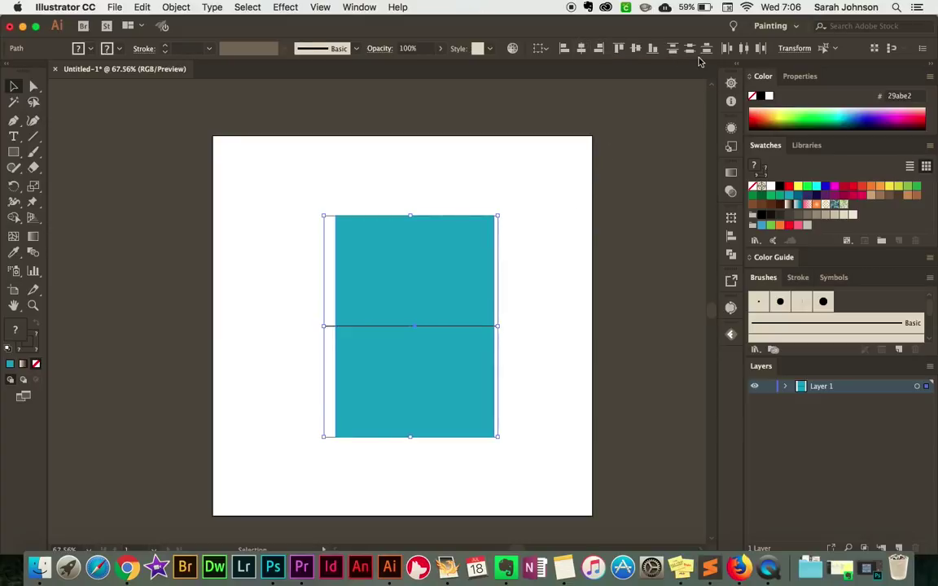
{"action": "left_click", "coordinate": [581, 48]}
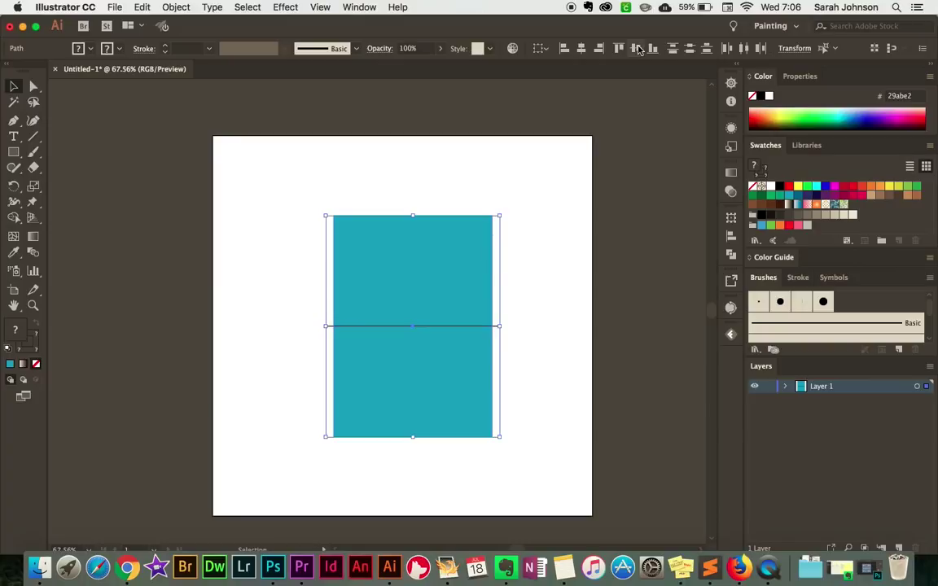
{"action": "left_click", "coordinate": [640, 49]}
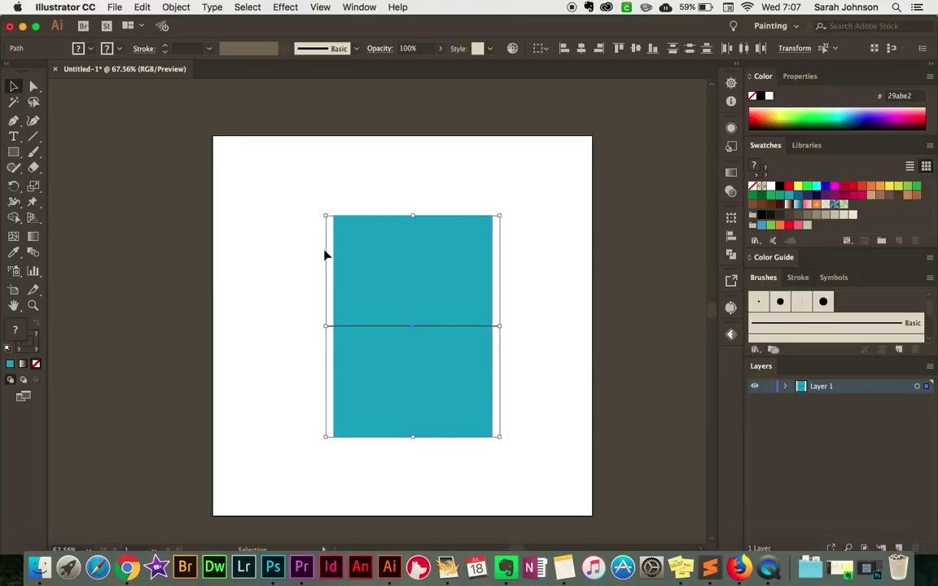
{"action": "left_click", "coordinate": [523, 298]}
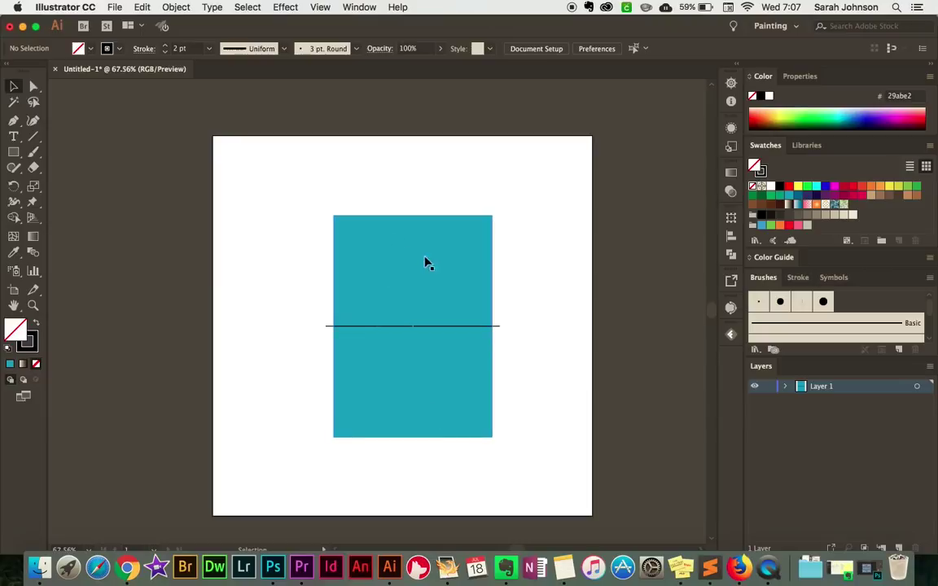
Shorten the line at both ends so it extends only slightly past the rectangle's sides.
{"action": "left_click", "coordinate": [498, 325]}
{"action": "scroll", "coordinate": [498, 329], "scroll_direction": "up", "scroll_amount": 1}
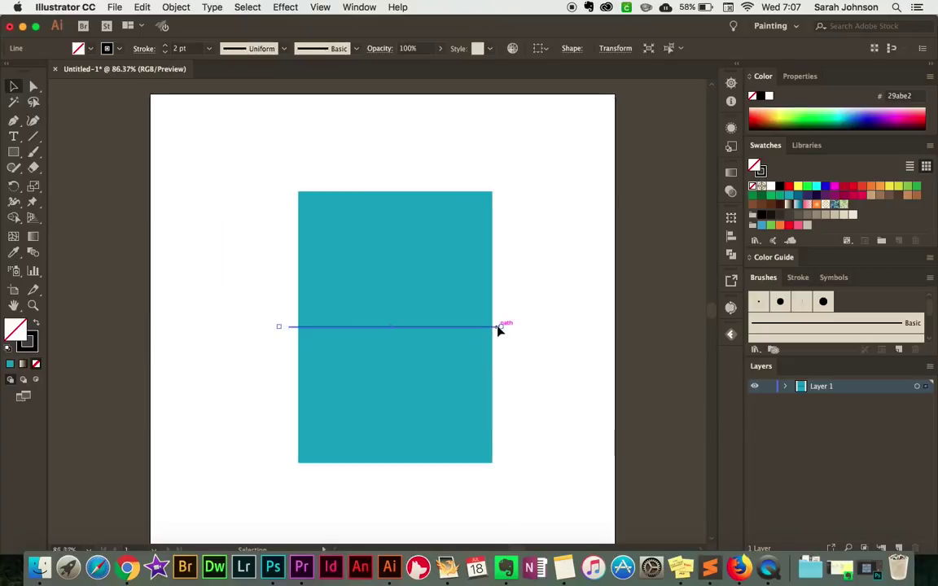
{"action": "scroll", "coordinate": [498, 329], "scroll_direction": "up", "scroll_amount": 1}
{"action": "scroll", "coordinate": [498, 329], "scroll_direction": "up", "scroll_amount": 3}
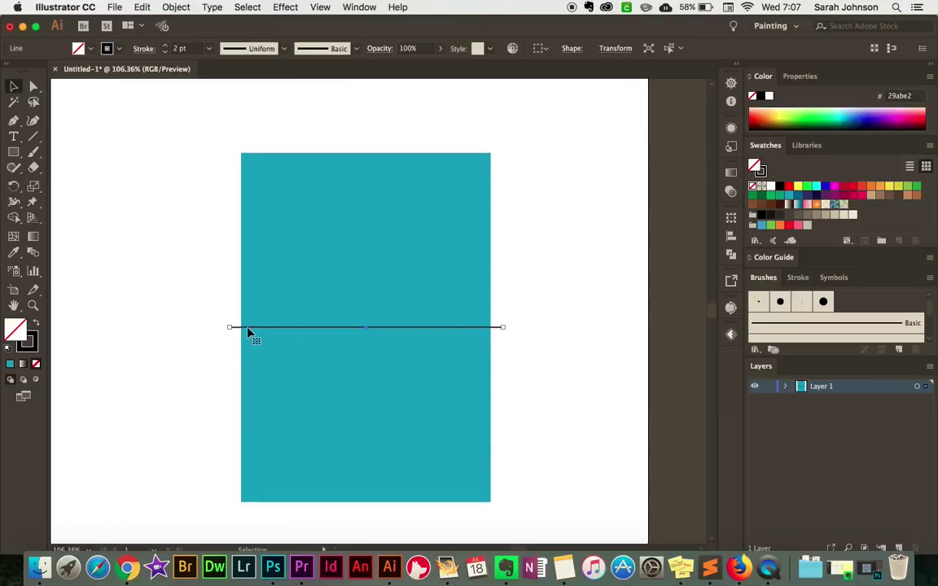
{"action": "left_click", "coordinate": [503, 328]}
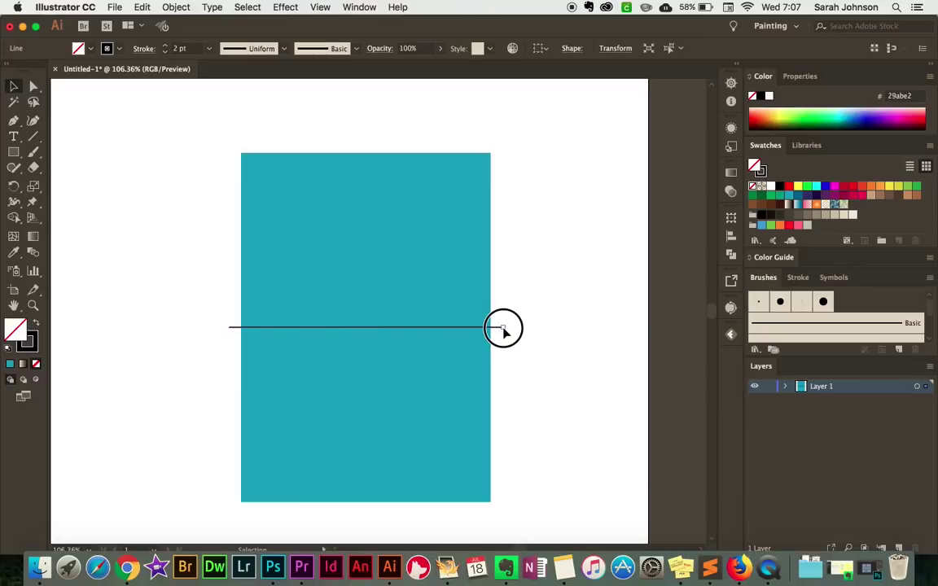
{"action": "left_click_drag", "start_coordinate": [504, 329], "coordinate": [495, 330]}
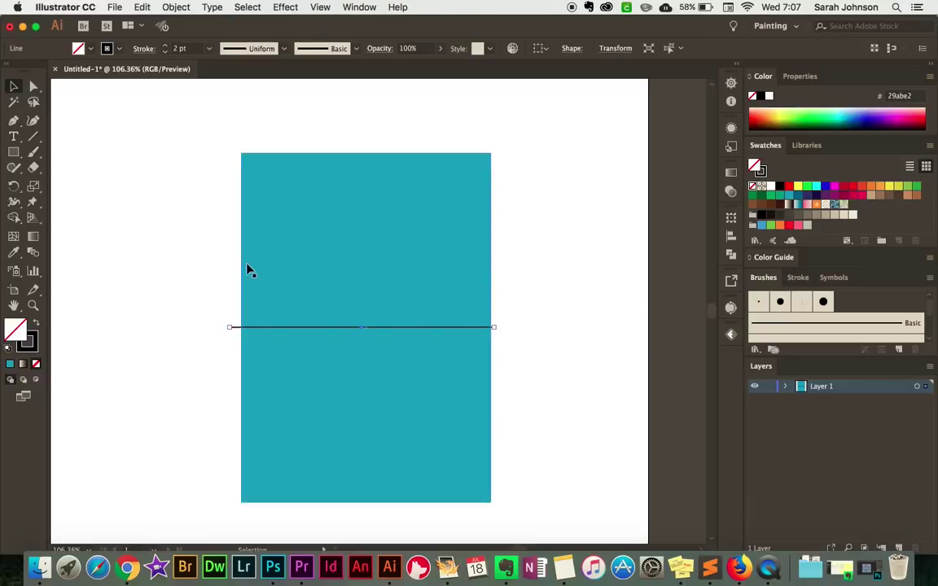
{"action": "left_click_drag", "start_coordinate": [230, 326], "coordinate": [238, 327]}
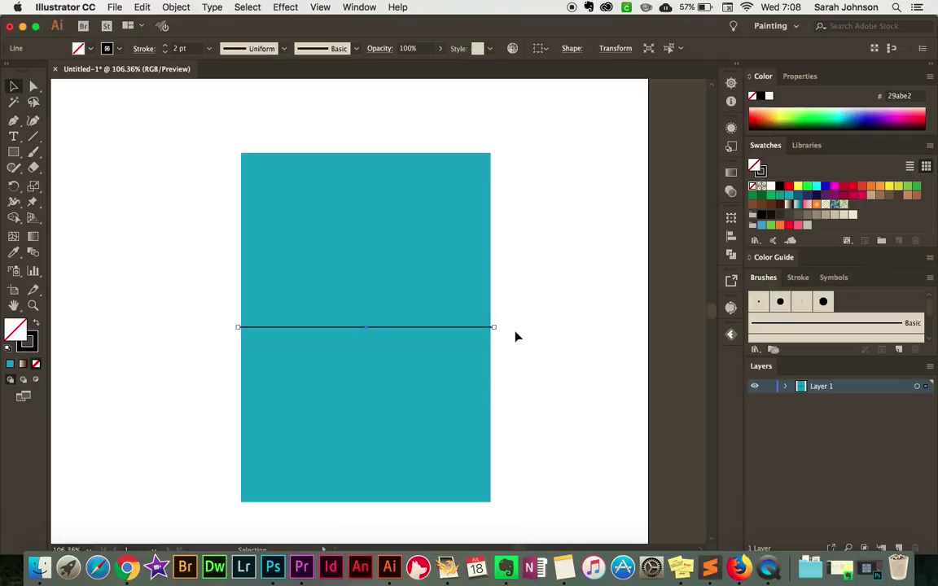
Turn the horizontal line into a compound path.
{"action": "left_click", "coordinate": [175, 7]}
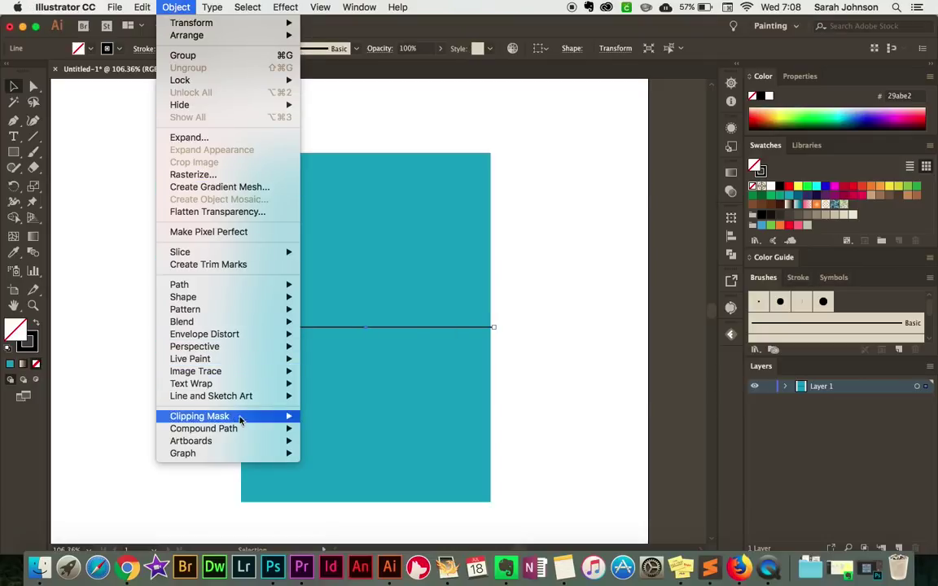
{"action": "mouse_move", "coordinate": [236, 435]}
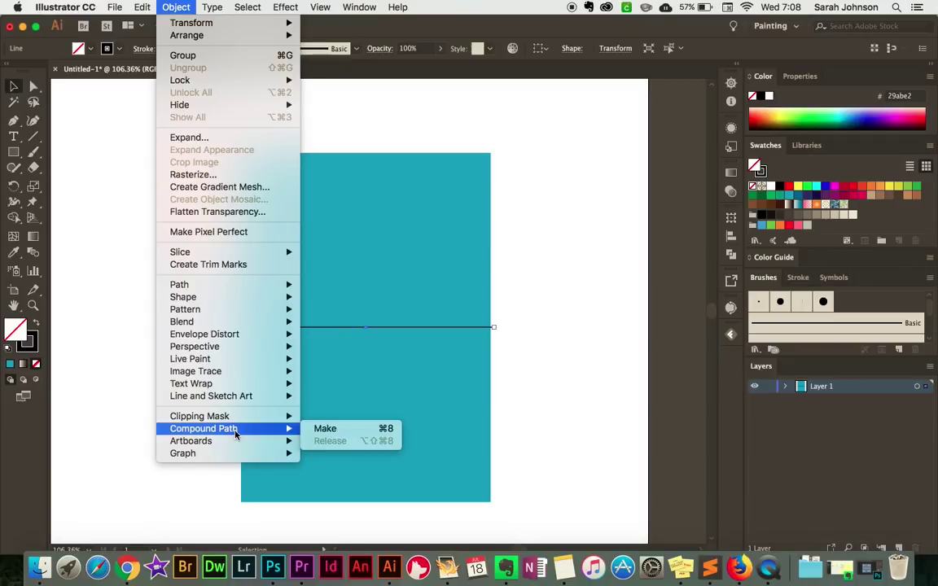
{"action": "left_click", "coordinate": [316, 432]}
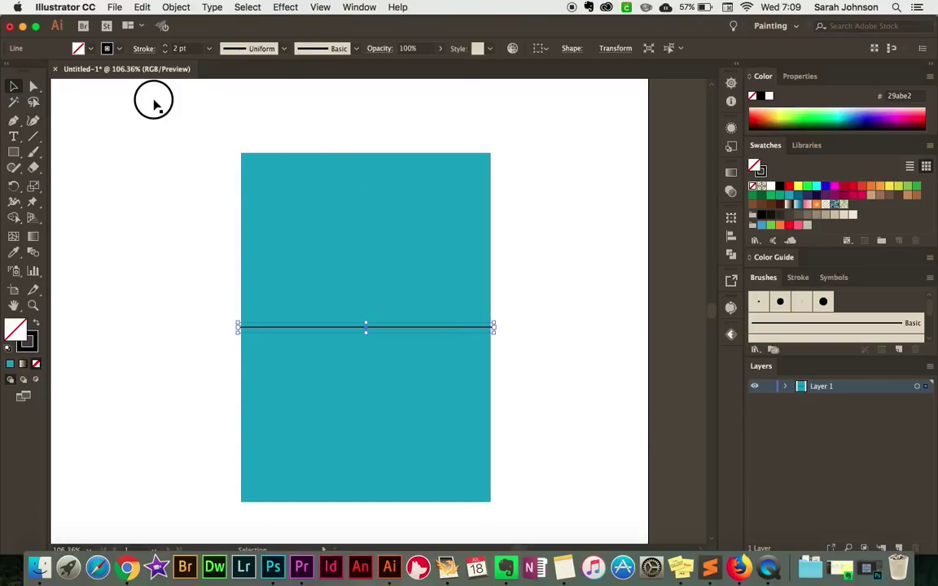
Group the rectangle with the horizontal line and lock the group in Layer 1.
{"action": "left_click_drag", "start_coordinate": [154, 100], "coordinate": [568, 525]}
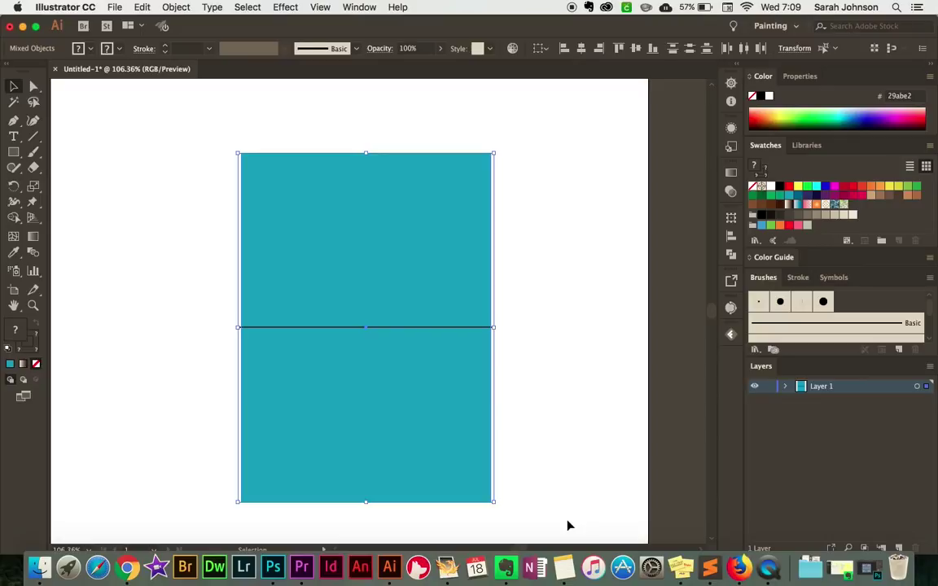
{"action": "key", "text": "a"}
{"action": "key", "text": "v"}
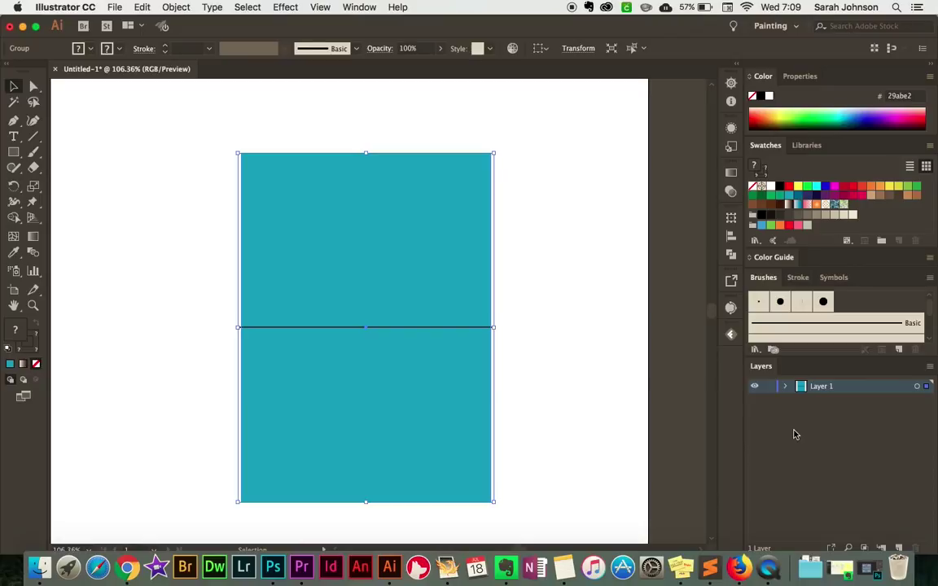
{"action": "left_click", "coordinate": [786, 388]}
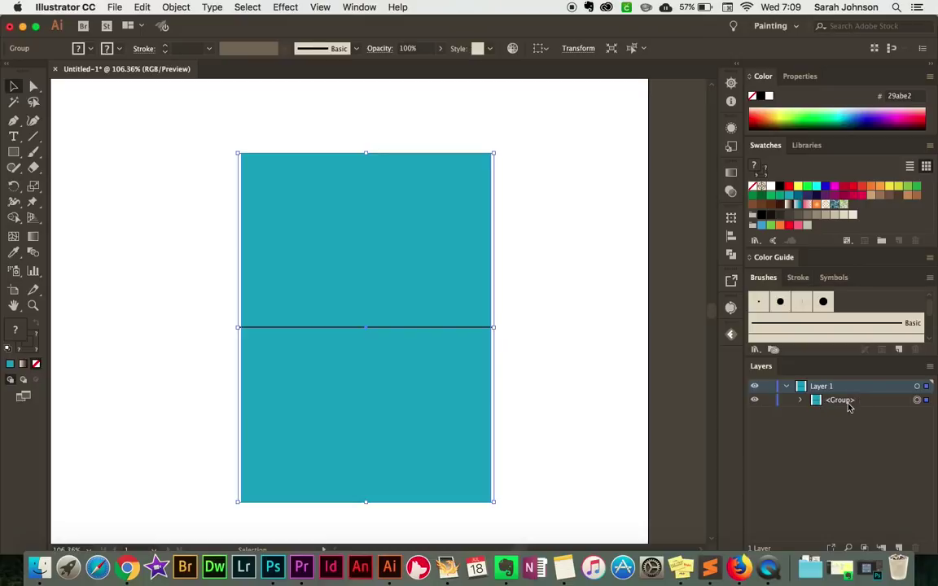
{"action": "left_click", "coordinate": [769, 401]}
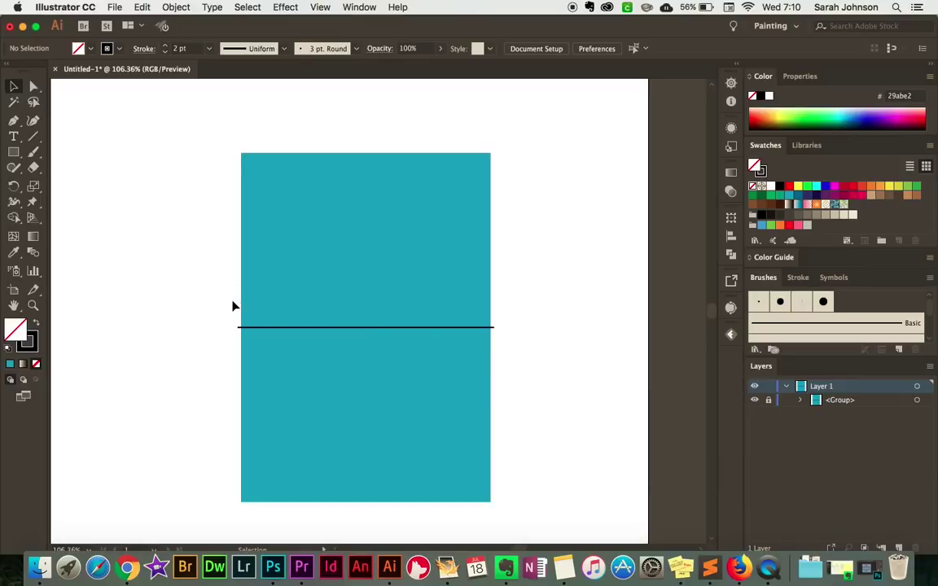
Draw a five-pointed star just below the line near the left side of the rectangle with the Star tool.
{"action": "left_click", "coordinate": [14, 154]}
{"action": "left_click_drag", "start_coordinate": [14, 154], "coordinate": [84, 216]}
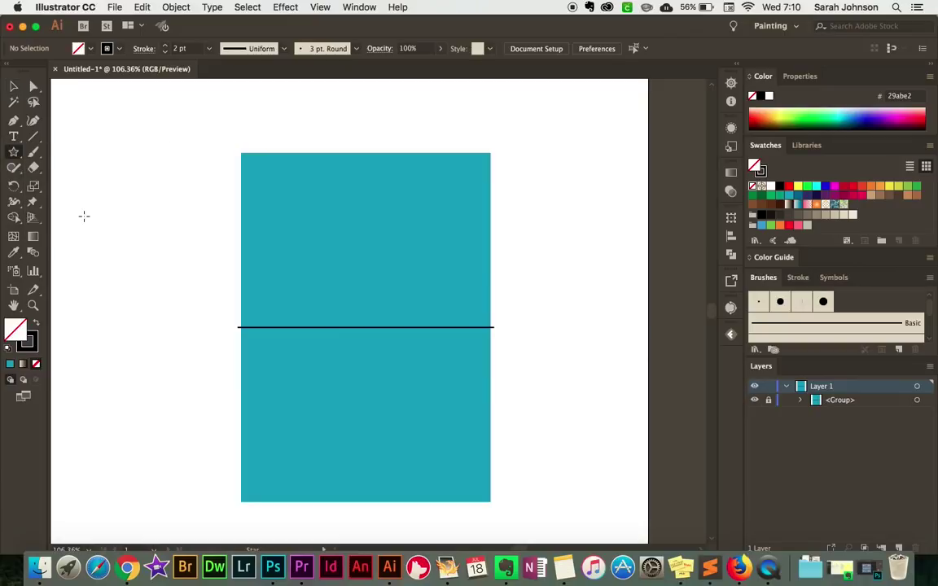
{"action": "mouse_move", "coordinate": [279, 365]}
{"action": "left_mouse_down"}
{"action": "mouse_move", "coordinate": [293, 381]}
{"action": "mouse_move", "coordinate": [253, 378]}
{"action": "mouse_move", "coordinate": [269, 398]}
{"action": "mouse_move", "coordinate": [311, 383]}
{"action": "left_mouse_up"}
{"action": "key", "text": "v"}
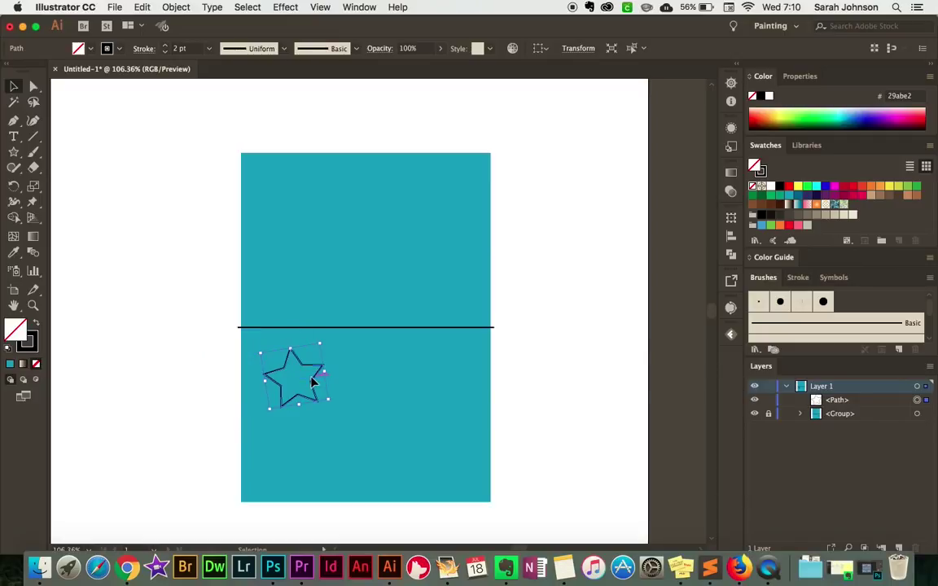
Swap the star's fill and stroke for a solid black fill, move it slightly up and left, and rotate it slightly.
{"action": "left_click", "coordinate": [37, 325]}
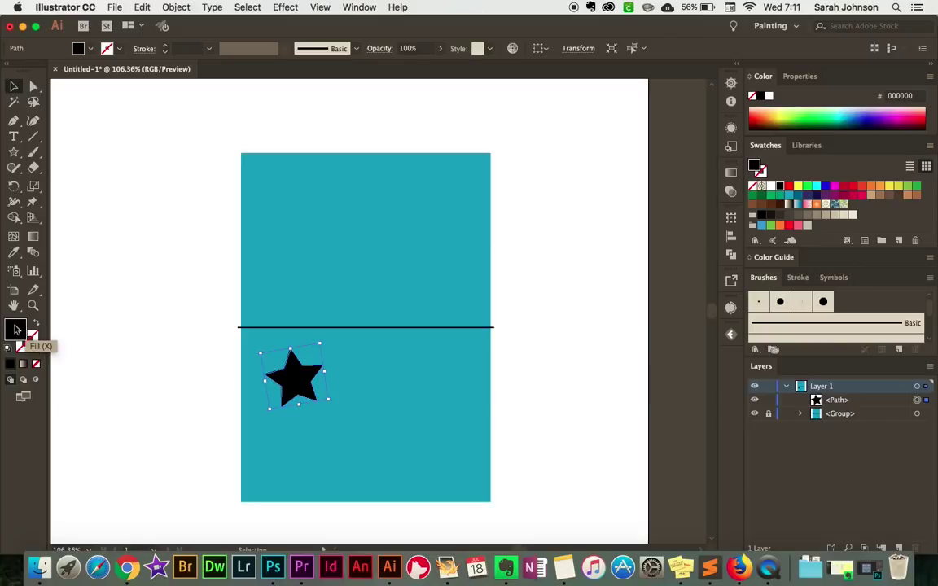
{"action": "left_click_drag", "start_coordinate": [304, 379], "coordinate": [286, 368]}
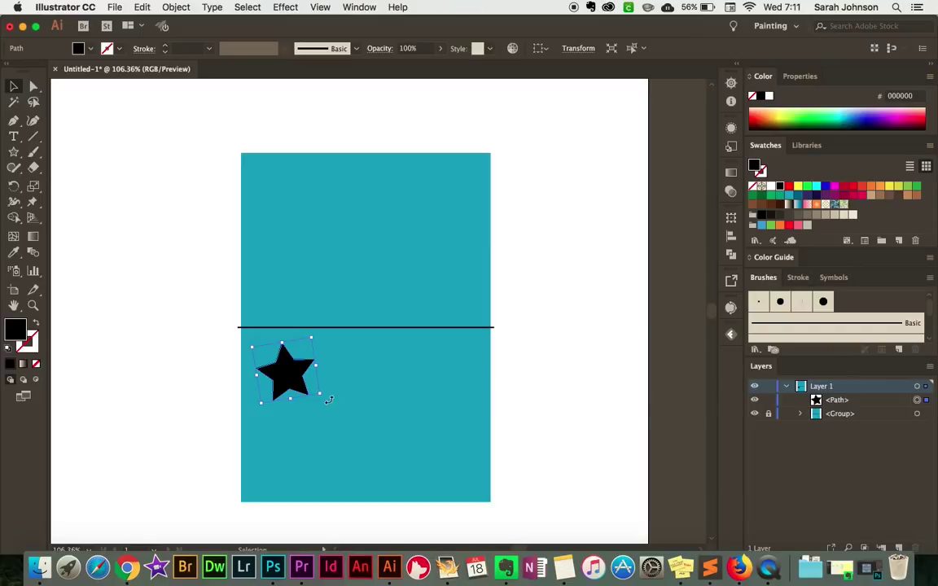
{"action": "left_click_drag", "start_coordinate": [329, 399], "coordinate": [333, 402]}
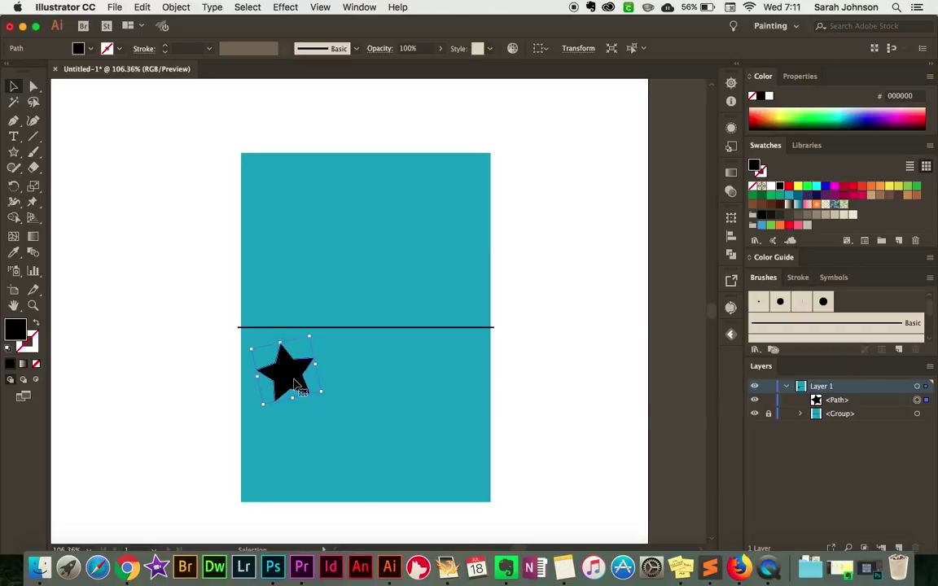
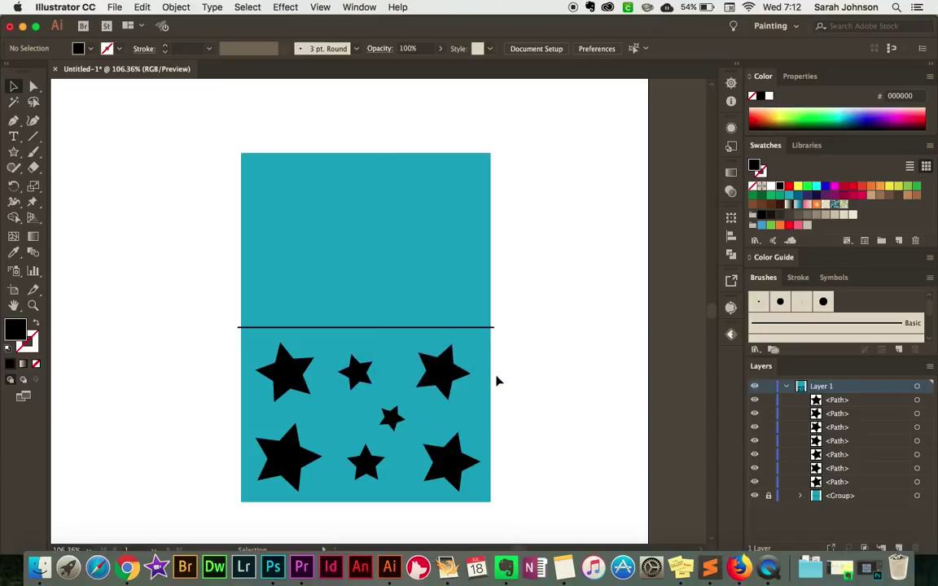
Unlock the rectangle and line group and ungroup it.
{"action": "left_click", "coordinate": [769, 497]}
{"action": "left_click", "coordinate": [434, 191]}
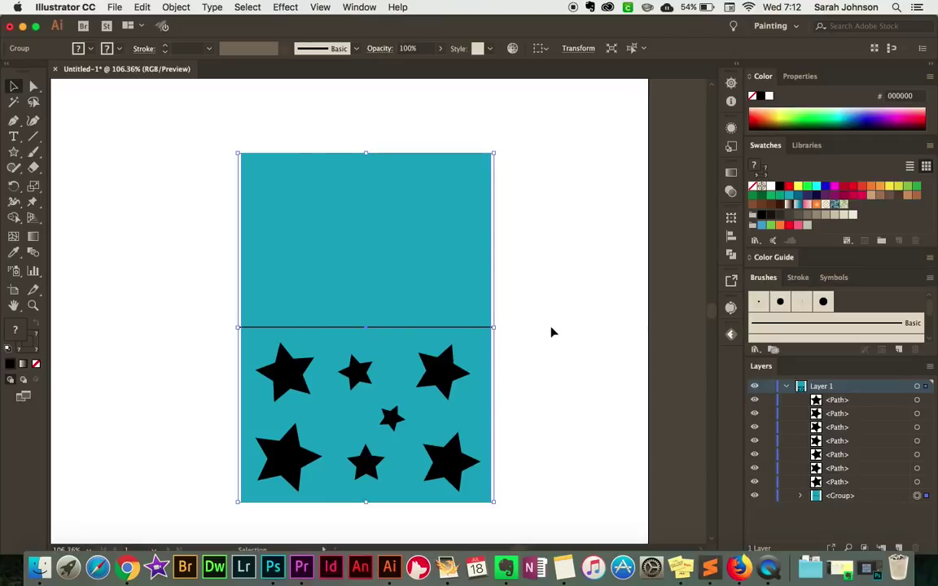
{"action": "left_click", "coordinate": [178, 7]}
{"action": "left_click", "coordinate": [203, 69]}
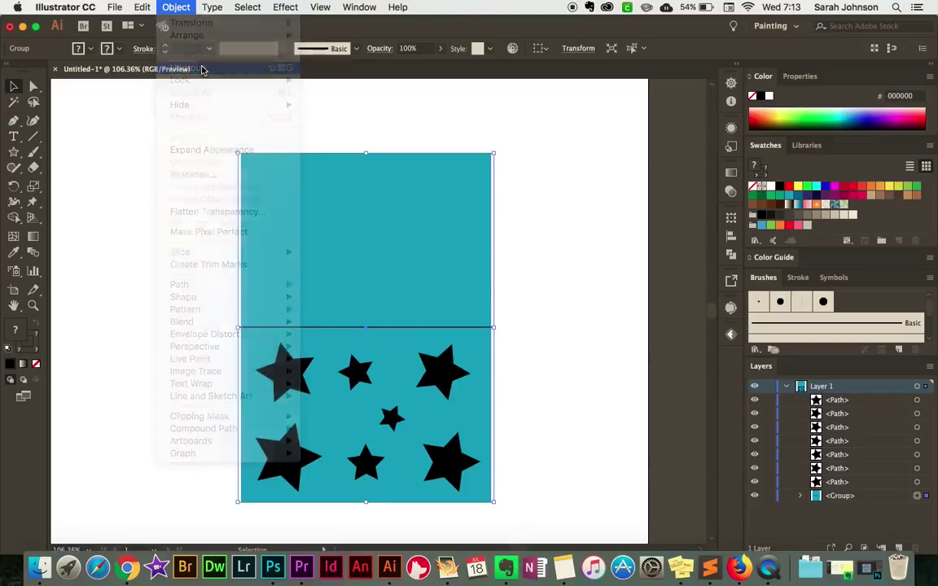
{"action": "left_click", "coordinate": [525, 335]}
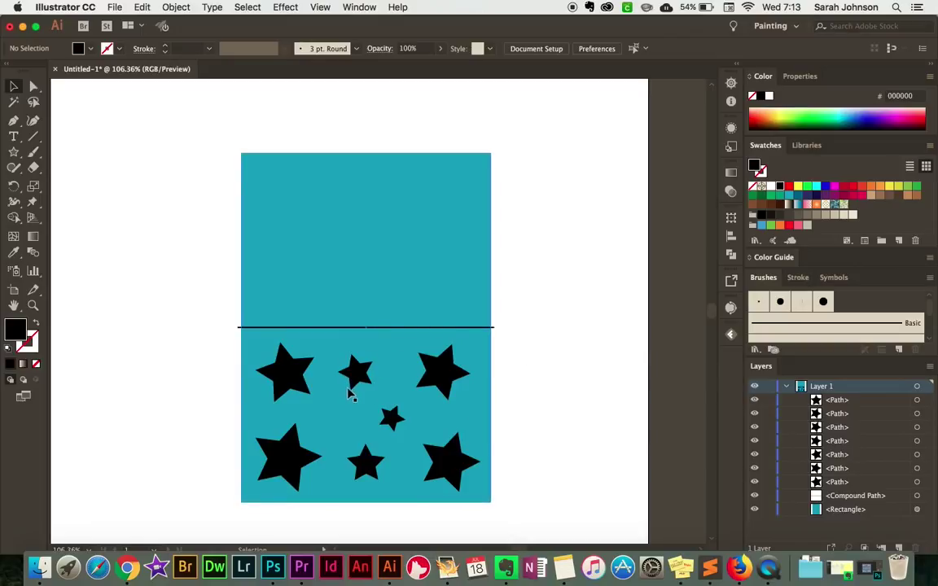
Lock the line's compound path and subtract all the stars from the teal rectangle using Minus Front.
{"action": "left_click", "coordinate": [768, 496]}
{"action": "left_click", "coordinate": [203, 345]}
{"action": "left_click_drag", "start_coordinate": [202, 345], "coordinate": [539, 521]}
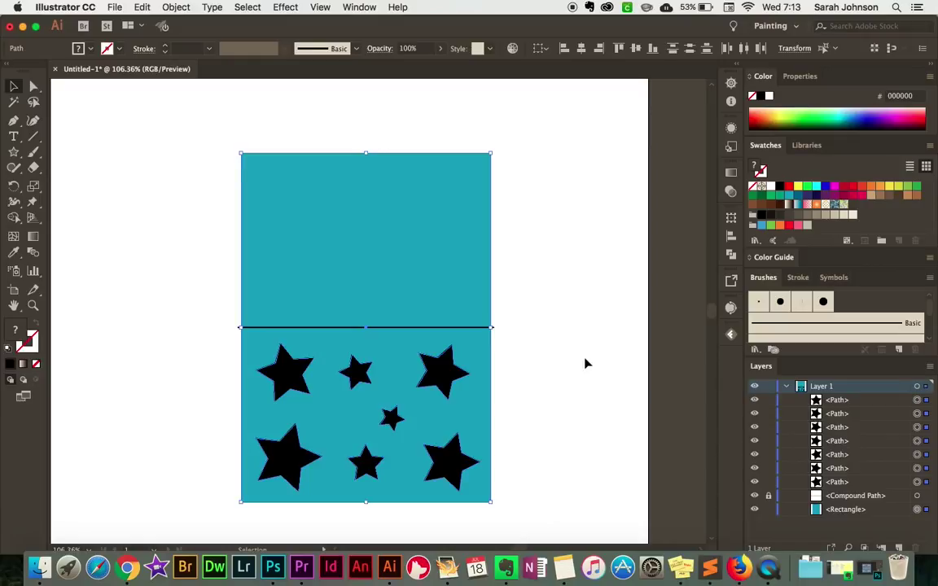
{"action": "left_click", "coordinate": [730, 257]}
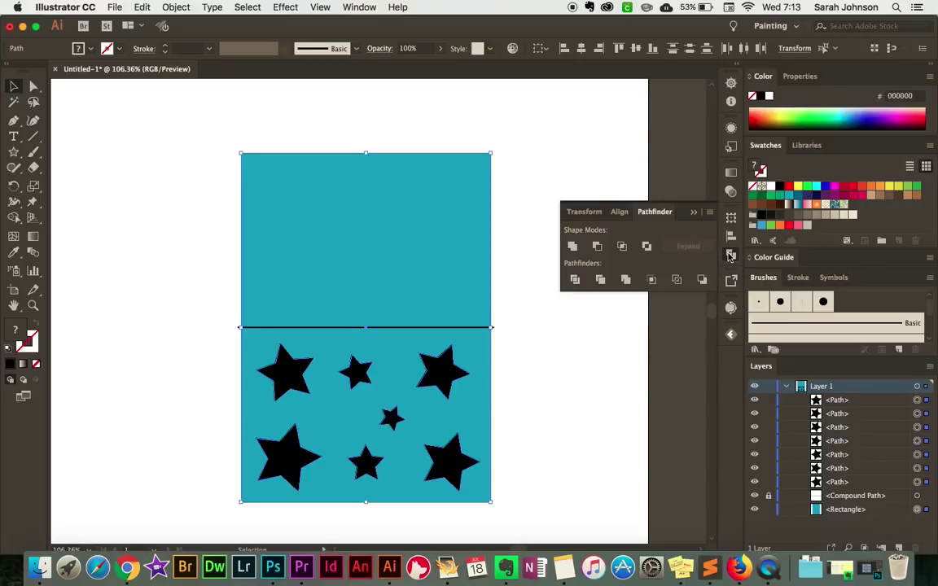
{"action": "left_click", "coordinate": [359, 6]}
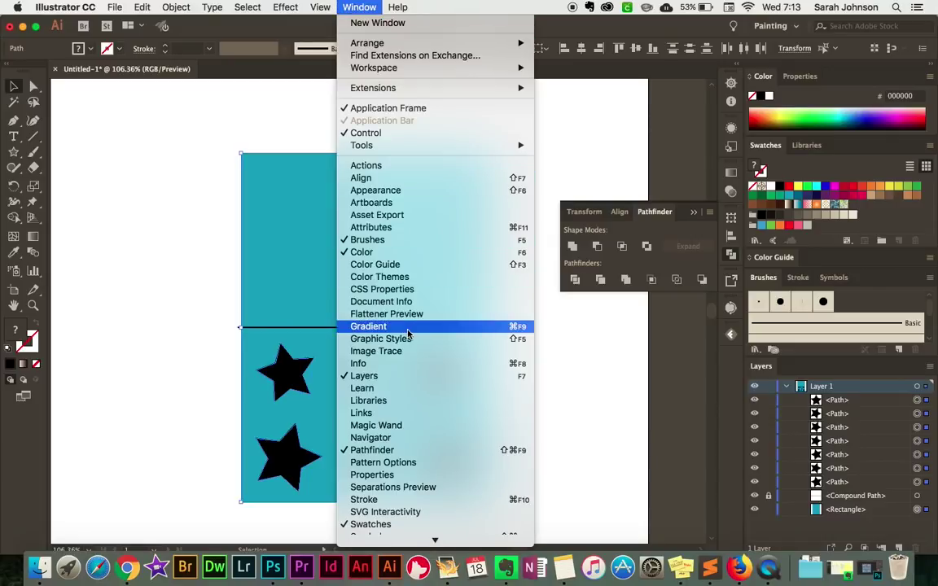
{"action": "left_click", "coordinate": [627, 273]}
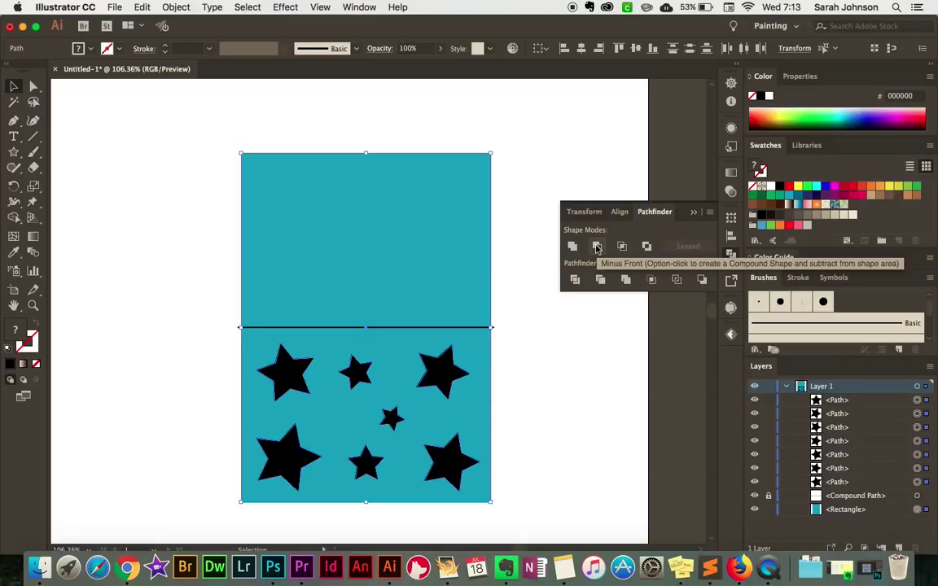
{"action": "left_click", "coordinate": [597, 246]}
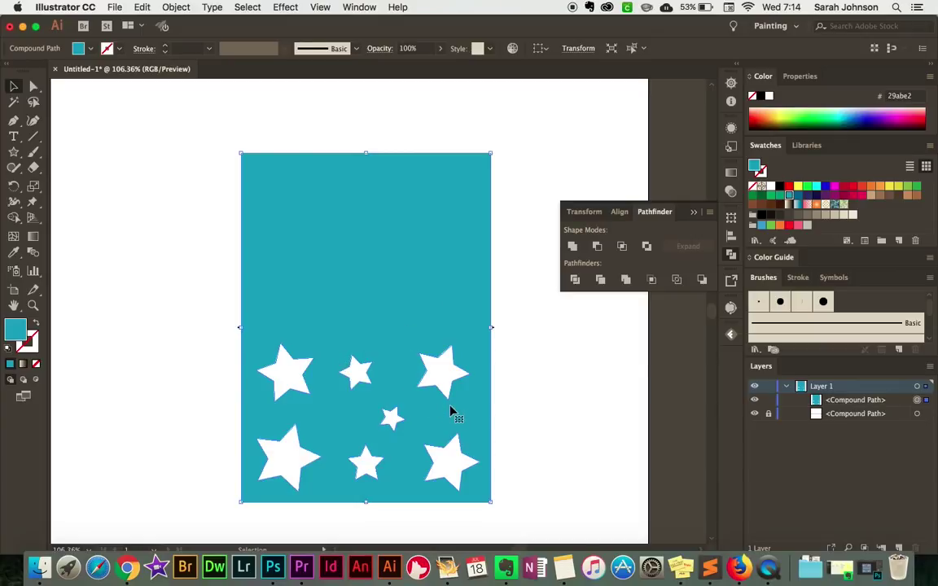
{"action": "left_click", "coordinate": [732, 254]}
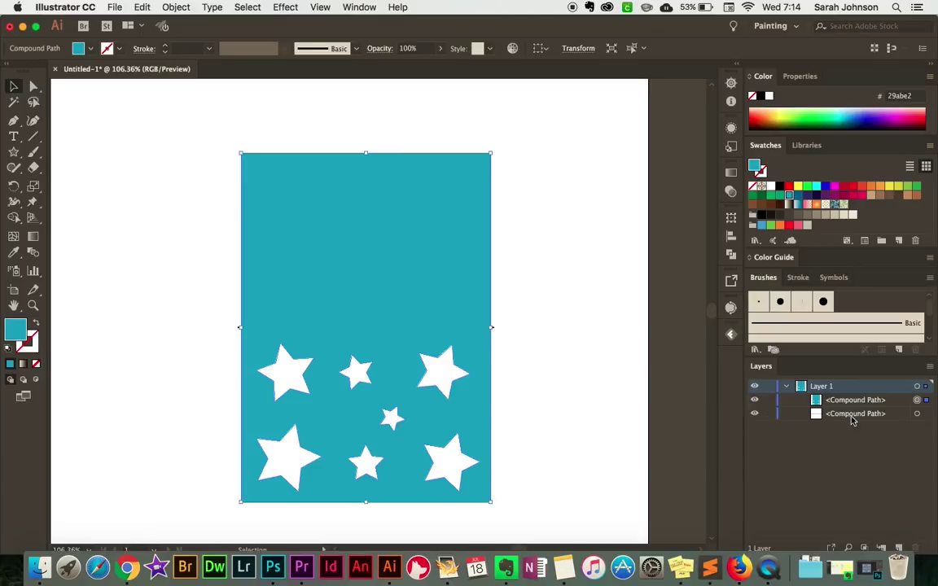
Move the line above the star-cut rectangle in the stacking order and group the two together.
{"action": "left_click_drag", "start_coordinate": [851, 417], "coordinate": [852, 397]}
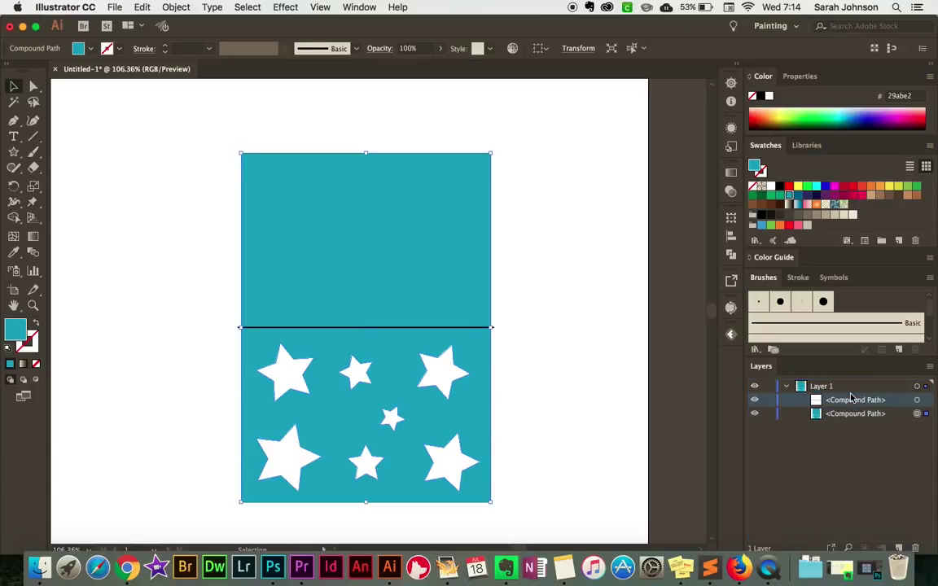
{"action": "left_click", "coordinate": [461, 352], "text": "shift"}
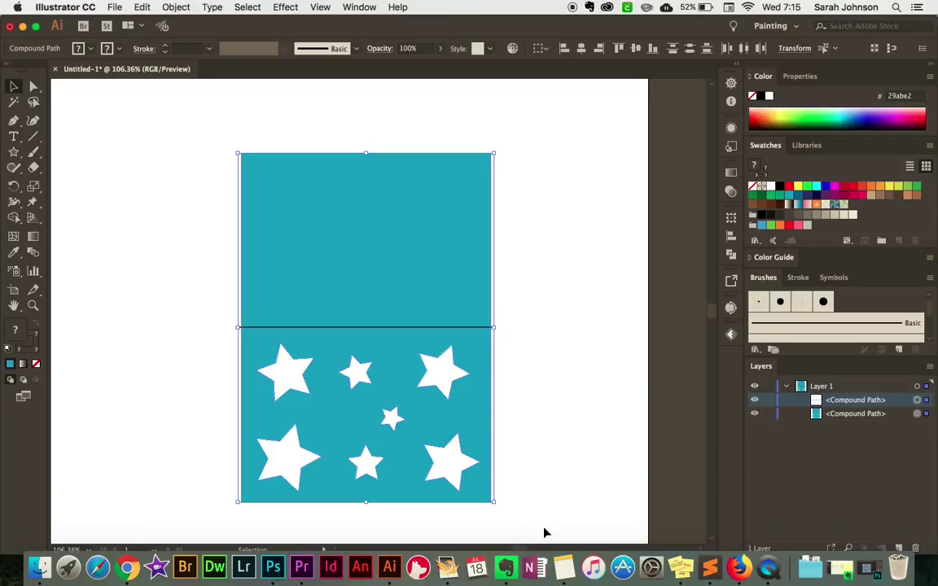
{"action": "key", "text": "super+g"}
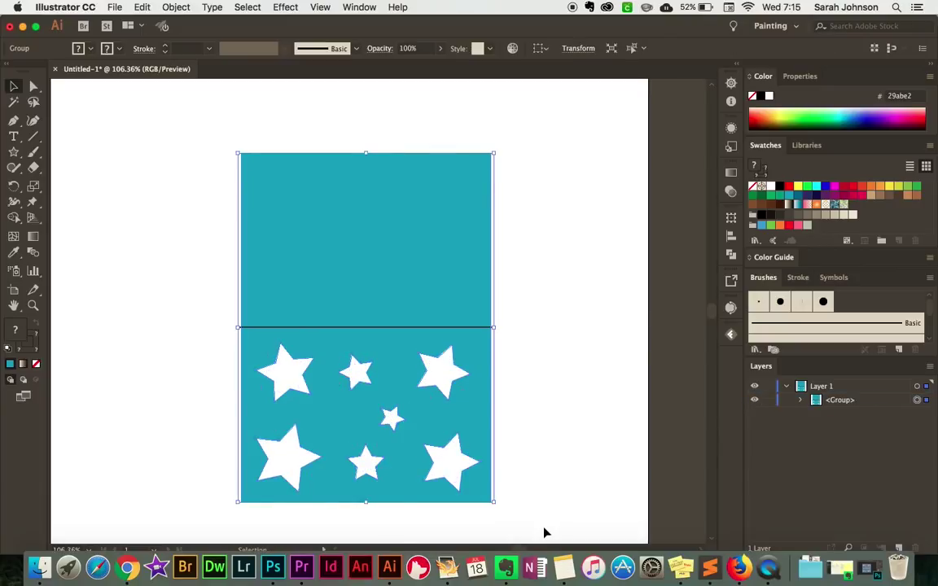
Move the card group around as one unit, place it near the artboard's centre, and fit the artboard in view.
{"action": "left_click_drag", "start_coordinate": [456, 267], "coordinate": [584, 277]}
{"action": "left_click_drag", "start_coordinate": [498, 257], "coordinate": [602, 260]}
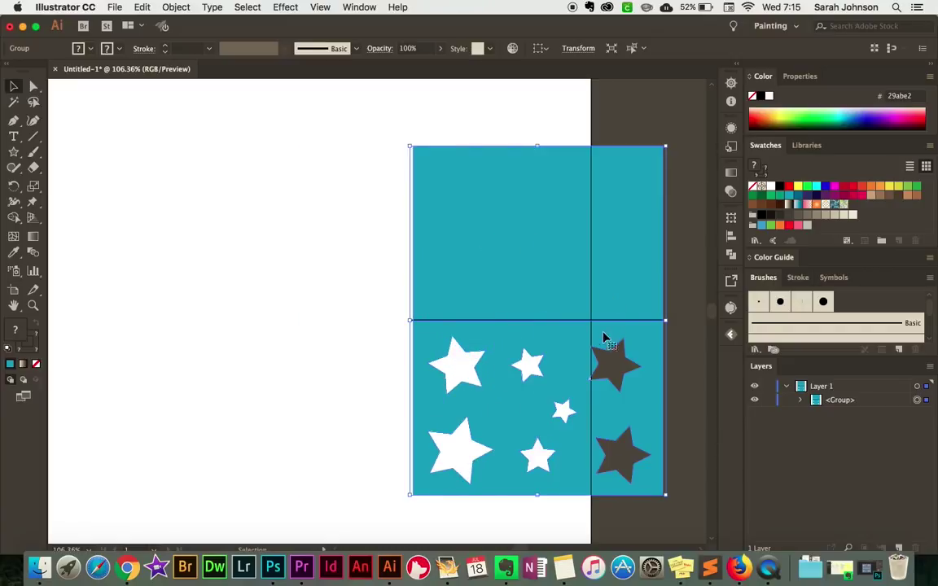
{"action": "left_click_drag", "start_coordinate": [630, 293], "coordinate": [394, 300]}
{"action": "key", "text": "super+0"}
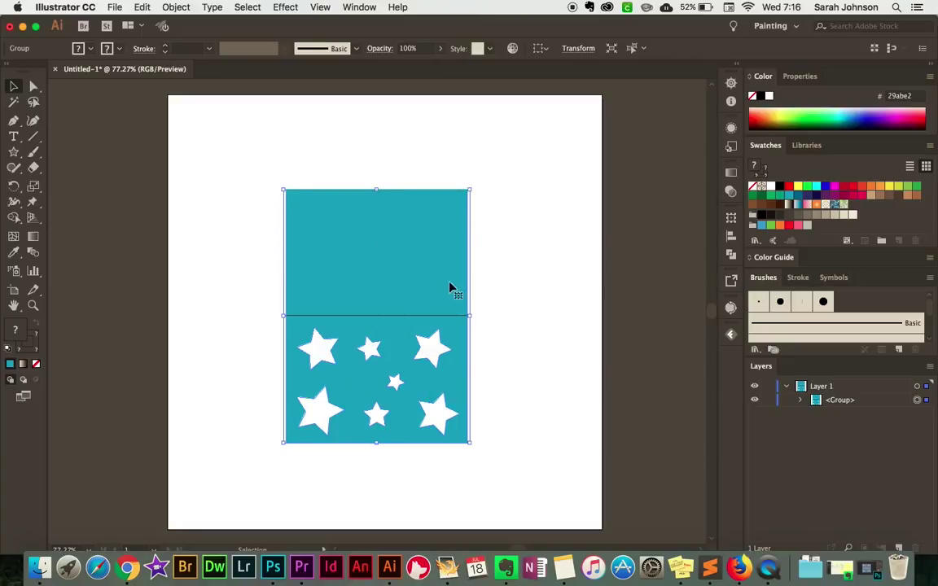
Check the card's cut paths in Outline view, return to Preview, and shift the group slightly left.
{"action": "key", "text": "super+y"}
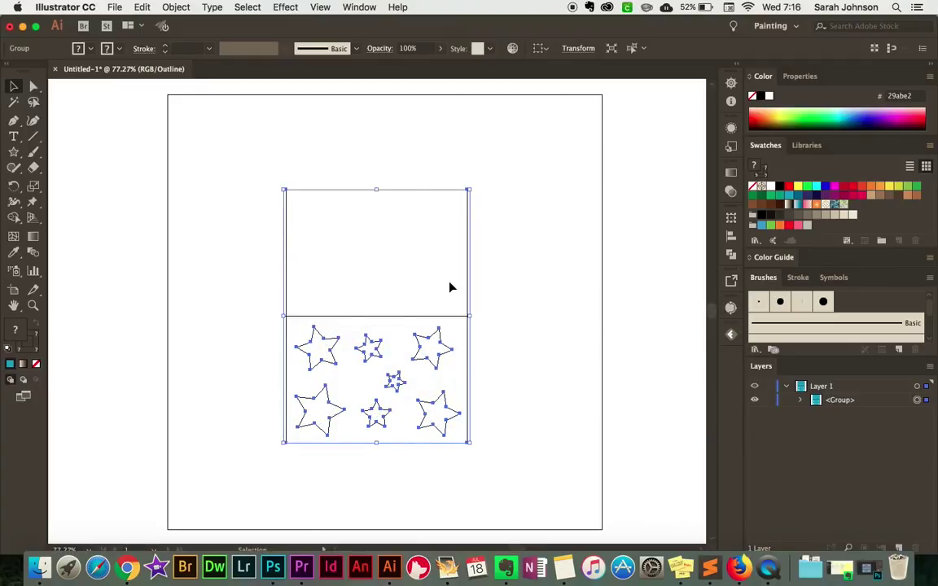
{"action": "left_click", "coordinate": [511, 312]}
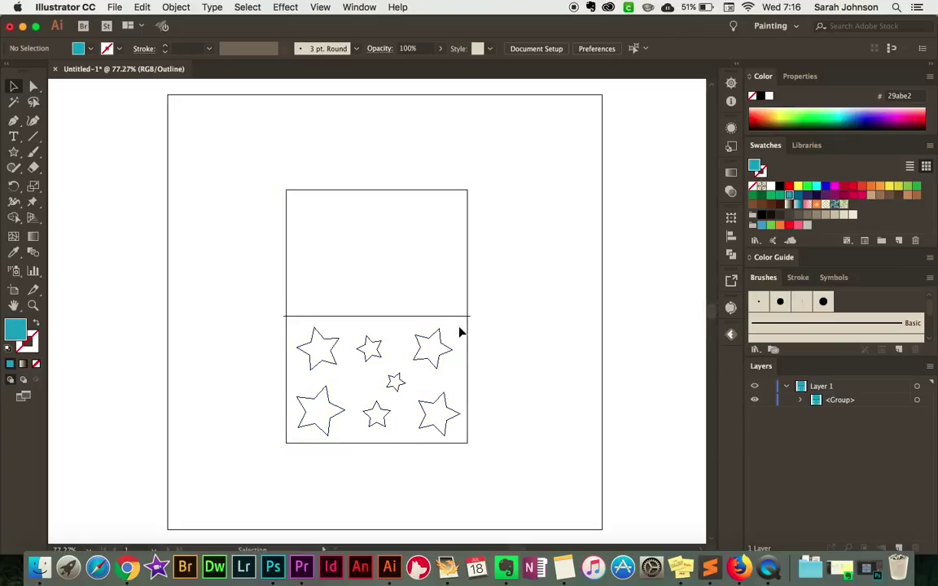
{"action": "key", "text": "a"}
{"action": "key", "text": "super+y"}
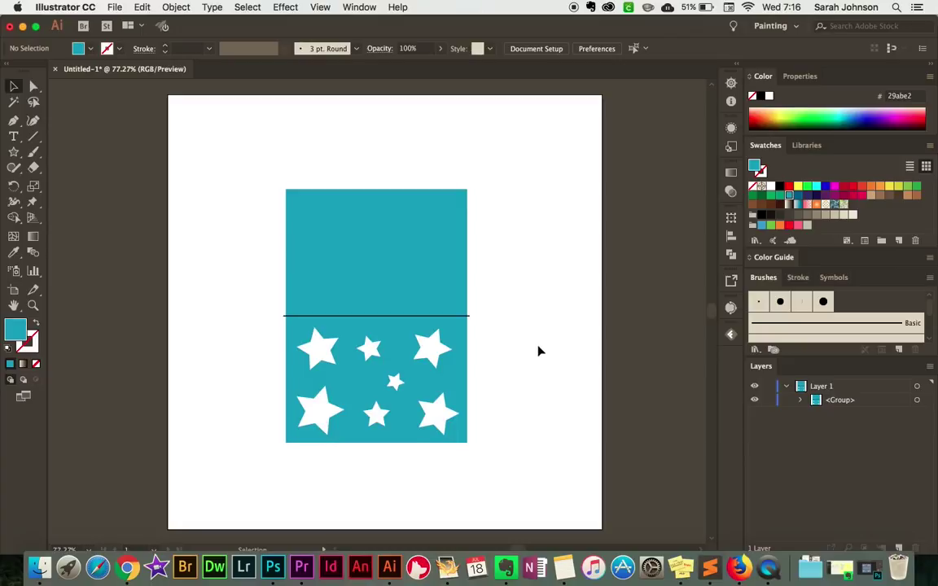
{"action": "mouse_move", "coordinate": [397, 269]}
{"action": "left_mouse_down"}
{"action": "mouse_move", "coordinate": [515, 267]}
{"action": "mouse_move", "coordinate": [399, 259]}
{"action": "left_mouse_up"}
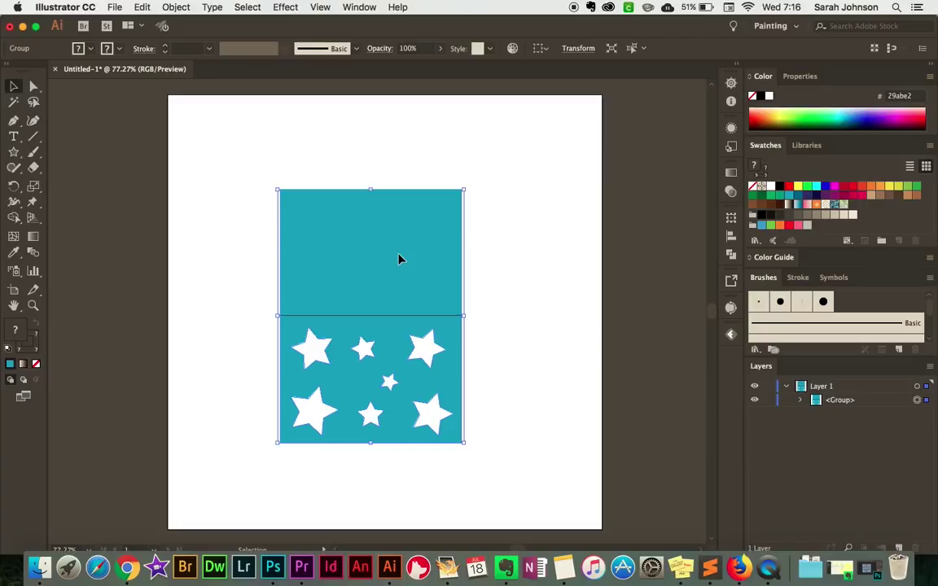
Save the card to the Desktop as starcard in SVG format, accepting the SVG 1.1 options with fonts converted to outline.
{"action": "left_click", "coordinate": [115, 7]}
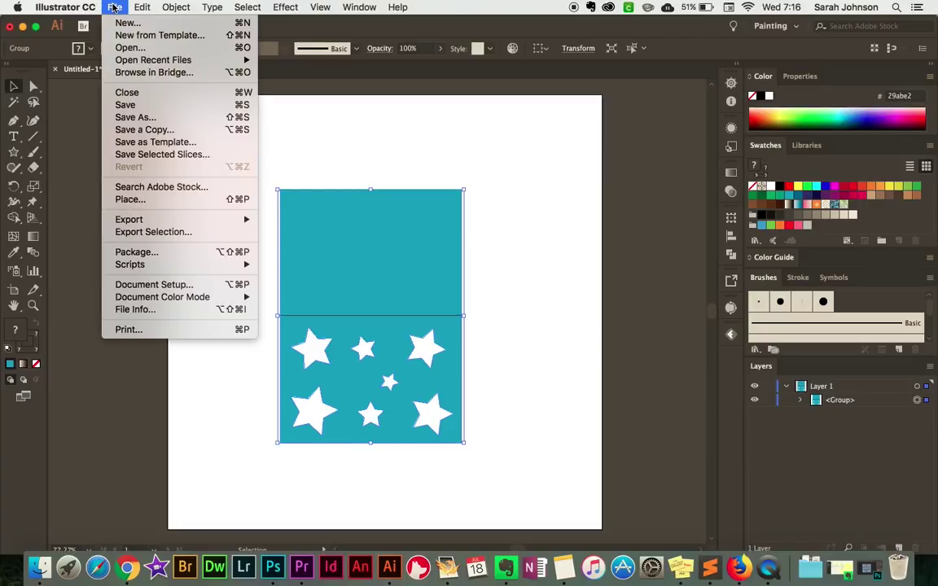
{"action": "mouse_move", "coordinate": [168, 219]}
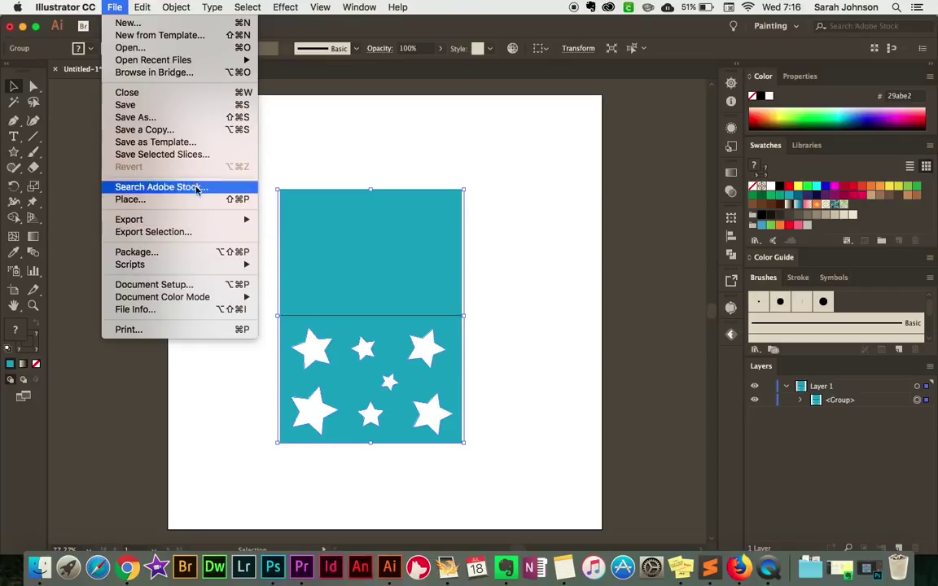
{"action": "left_click", "coordinate": [167, 119]}
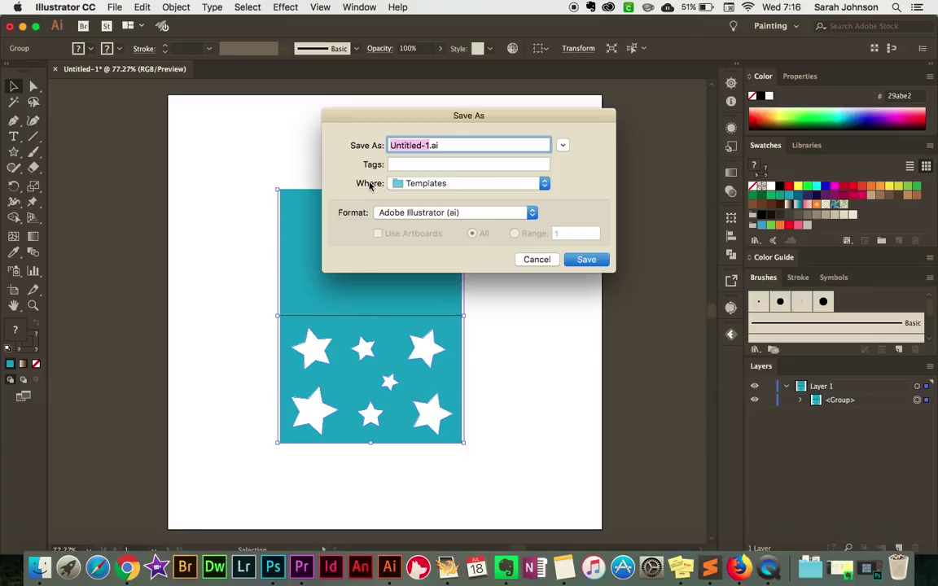
{"action": "type", "text": "starca"}
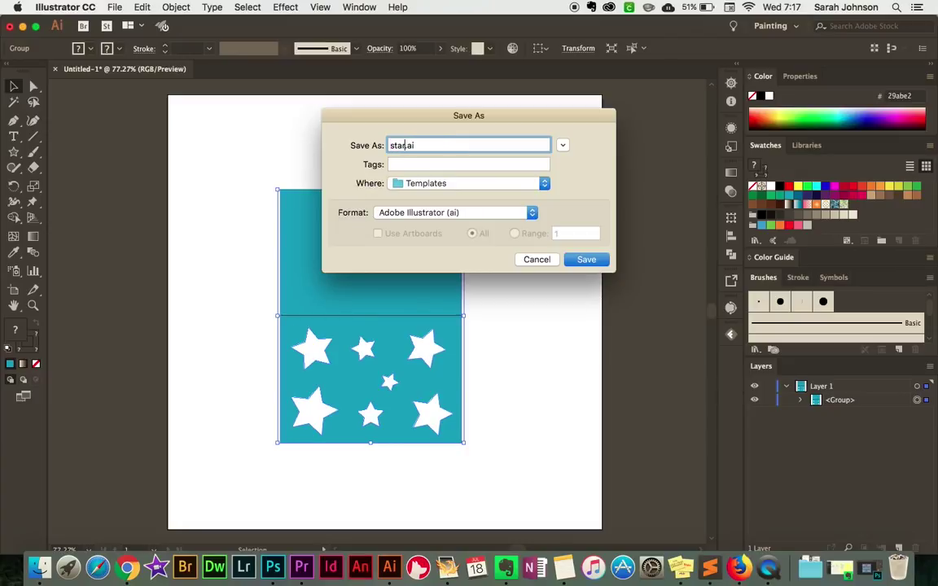
{"action": "type", "text": "rd"}
{"action": "key", "text": "super+d"}
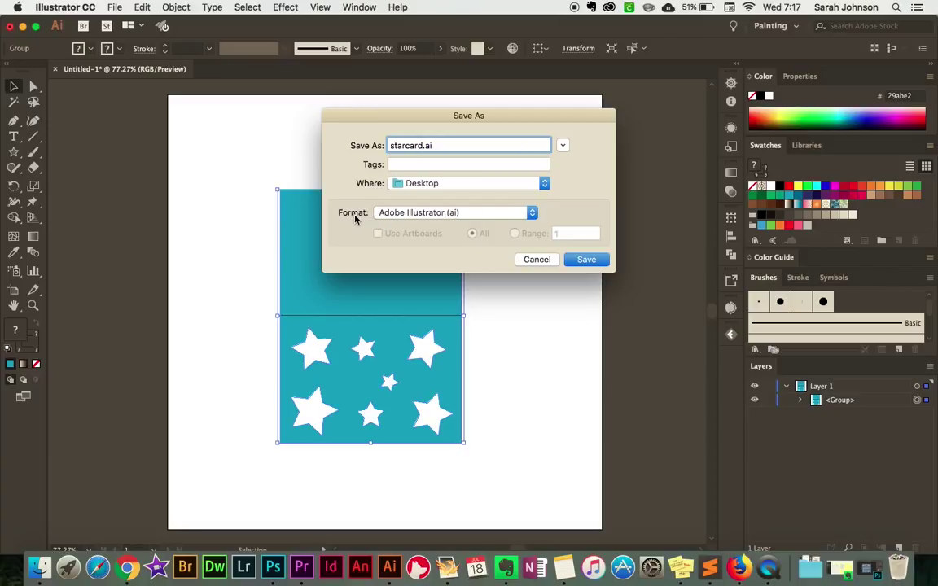
{"action": "left_click", "coordinate": [532, 213]}
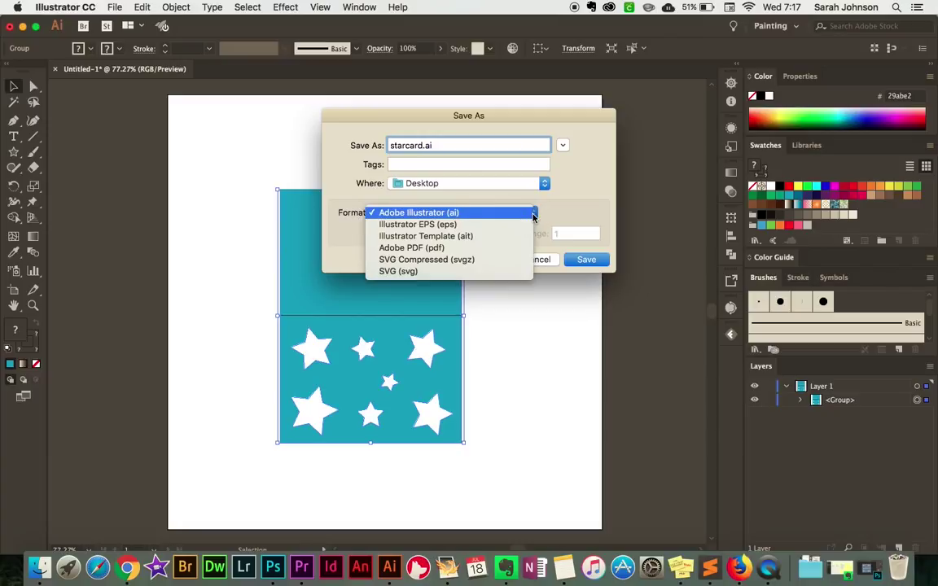
{"action": "left_click", "coordinate": [421, 274]}
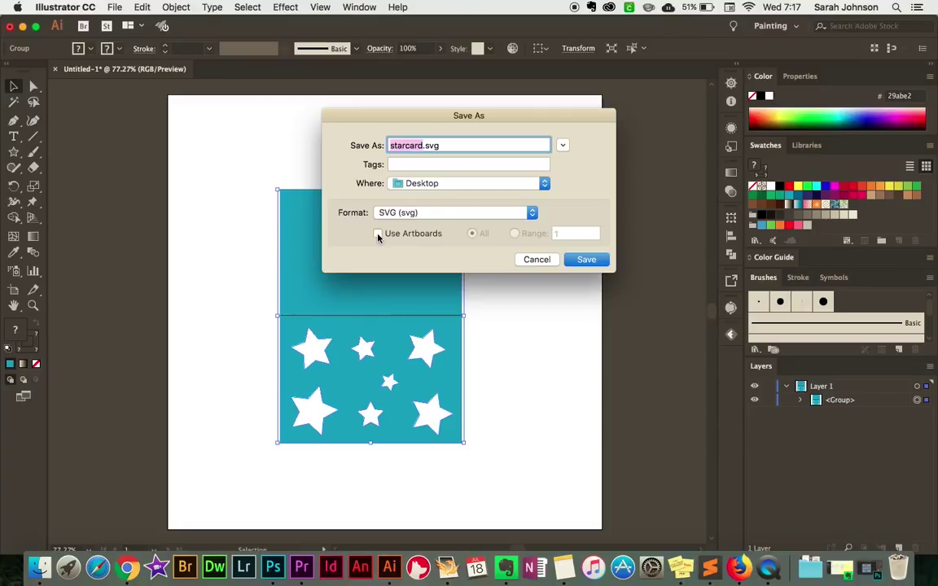
{"action": "left_click", "coordinate": [602, 261]}
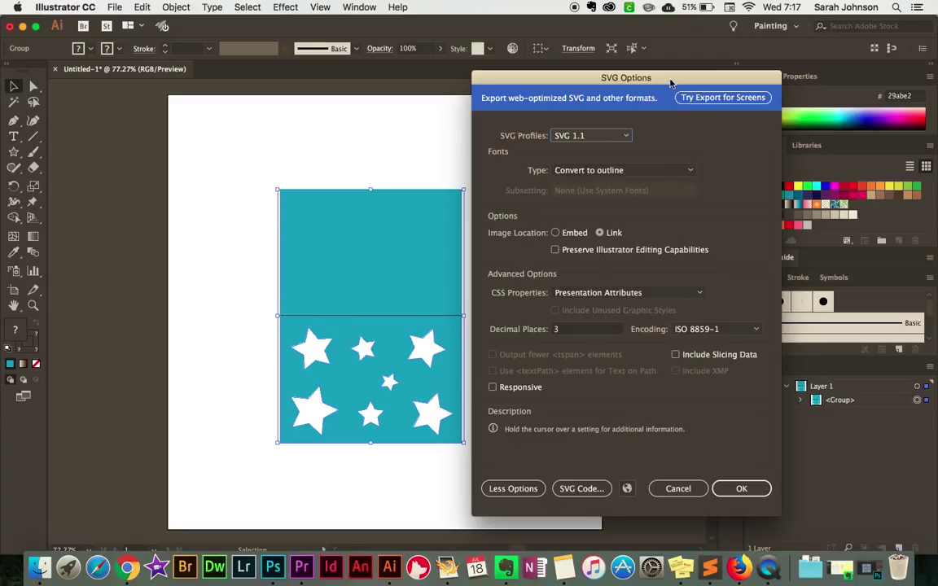
{"action": "left_click_drag", "start_coordinate": [670, 79], "coordinate": [502, 76]}
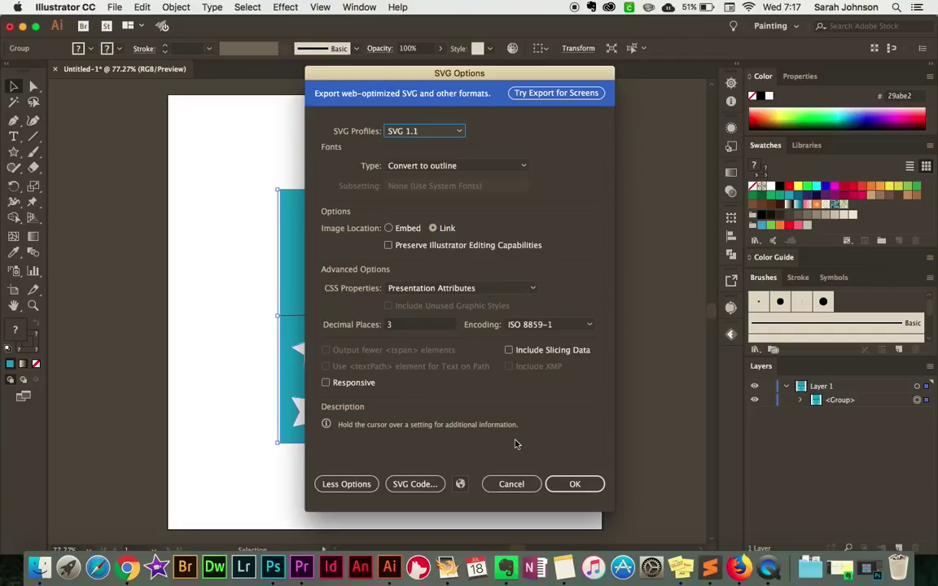
{"action": "left_click", "coordinate": [593, 485]}
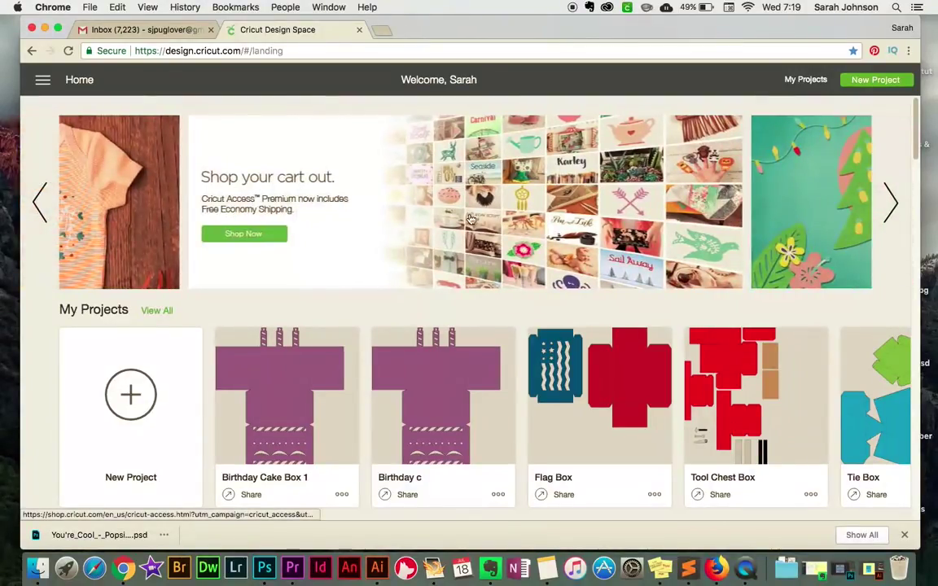
Start a new project in Cricut Design Space and upload starcard.svg from the Desktop as an image named "star card".
{"action": "left_click", "coordinate": [132, 396]}
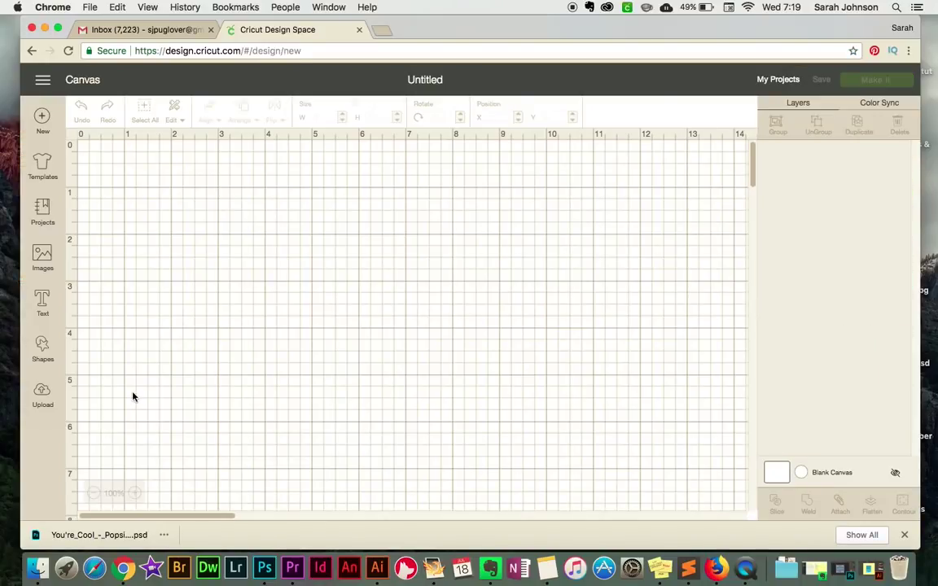
{"action": "left_click", "coordinate": [38, 397]}
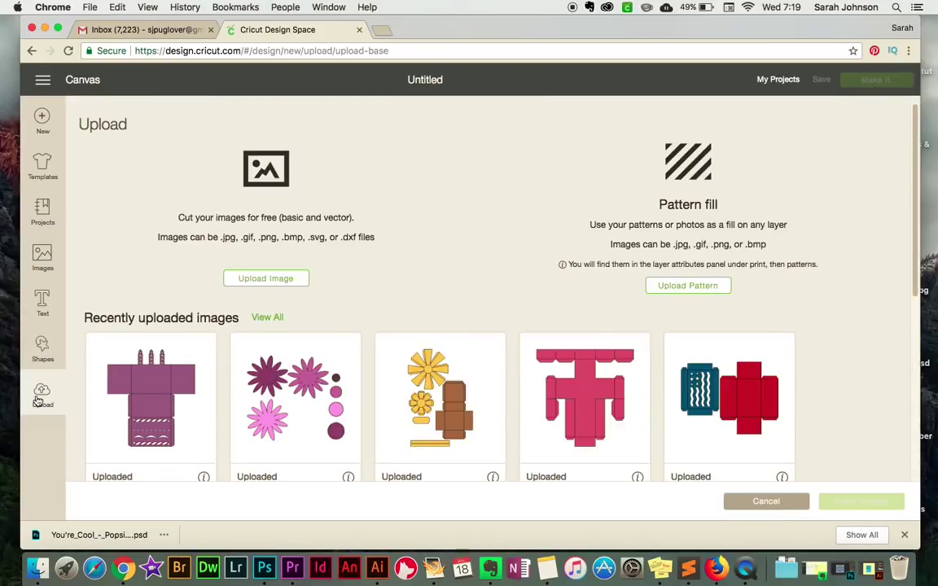
{"action": "left_click", "coordinate": [267, 279]}
{"action": "left_click", "coordinate": [521, 298]}
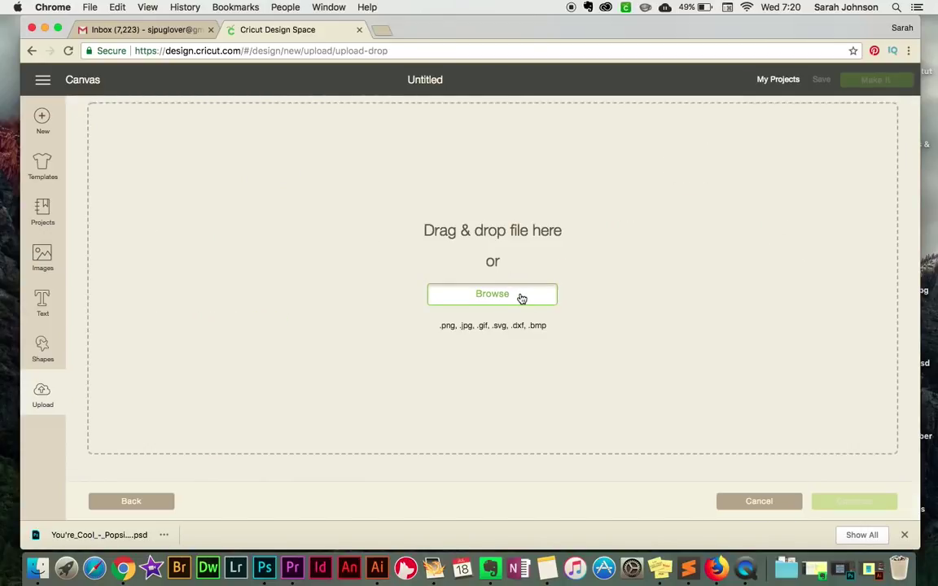
{"action": "left_click", "coordinate": [284, 145]}
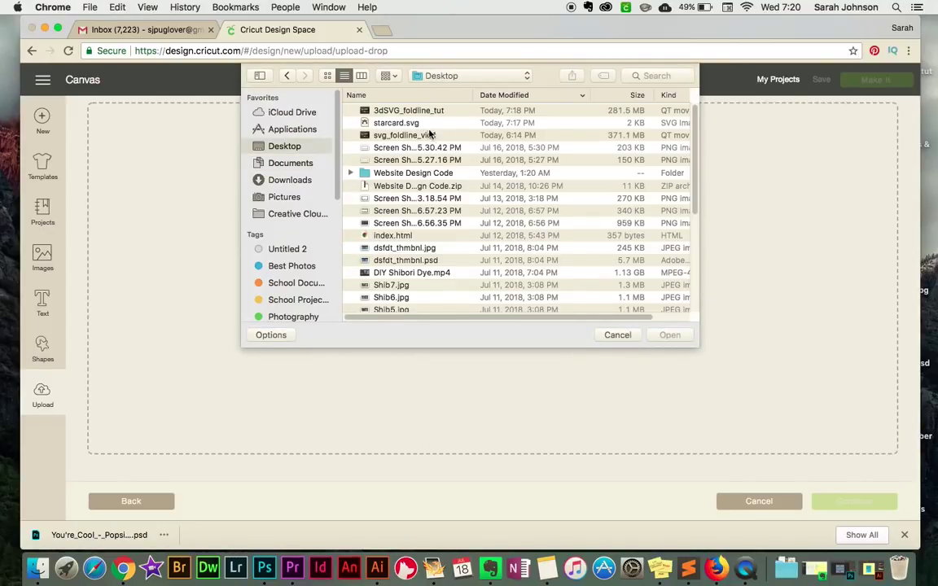
{"action": "left_click", "coordinate": [419, 124]}
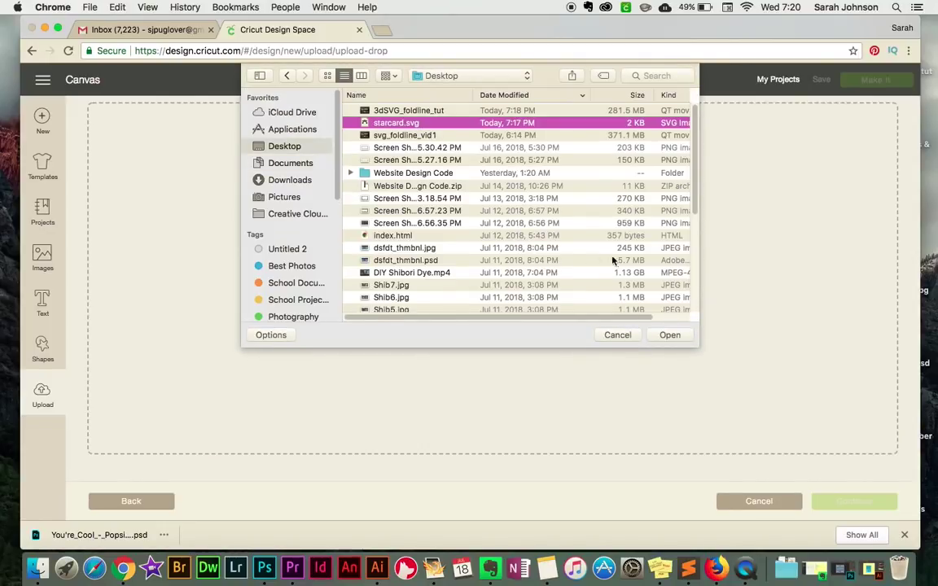
{"action": "left_click", "coordinate": [686, 337]}
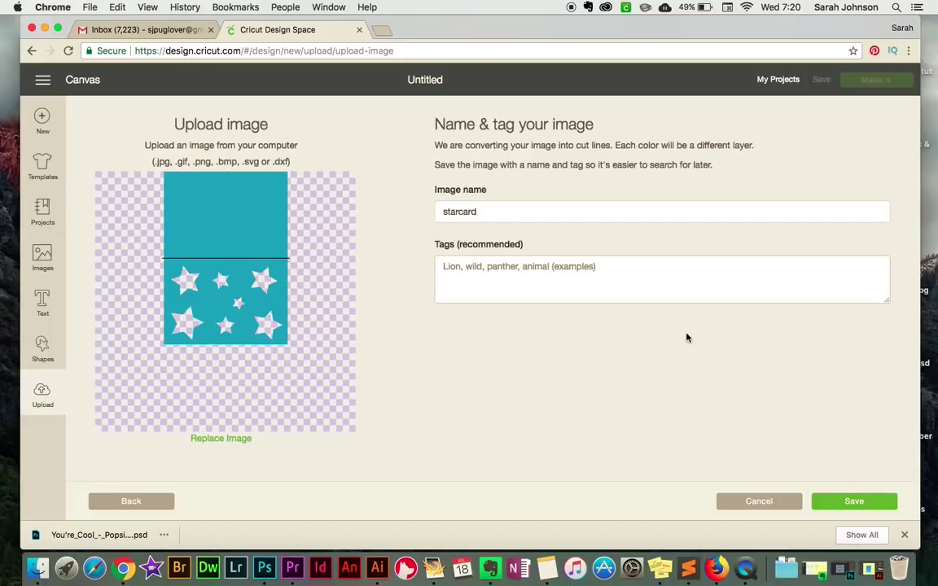
{"action": "left_click", "coordinate": [459, 211]}
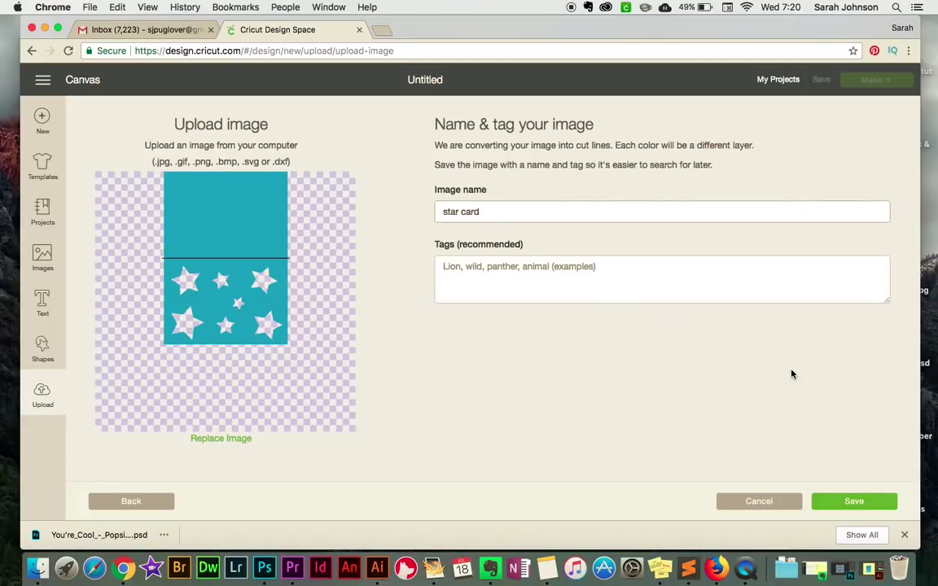
{"action": "left_click", "coordinate": [843, 502]}
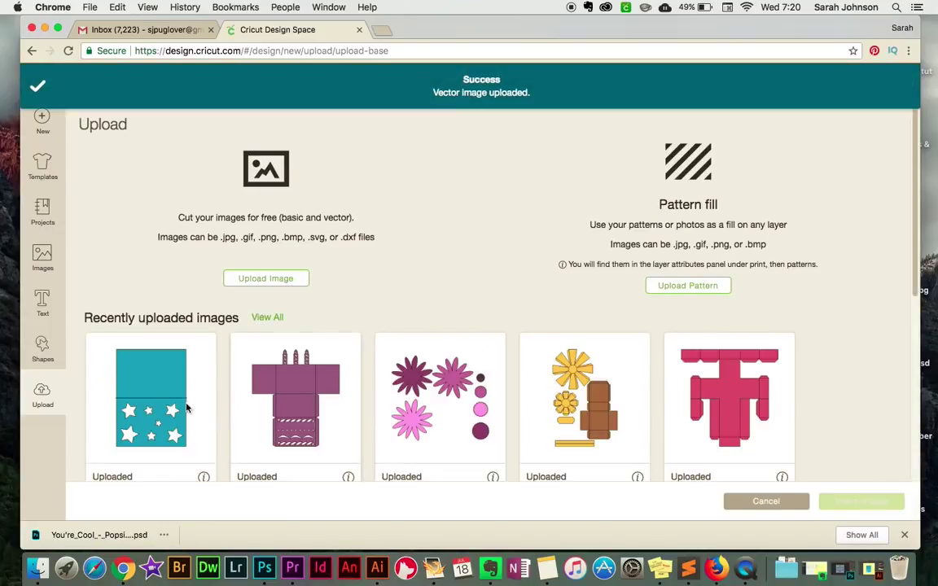
Insert the uploaded star card image and move it up the canvas to about X 6.15, Y 0.55.
{"action": "left_click", "coordinate": [135, 341]}
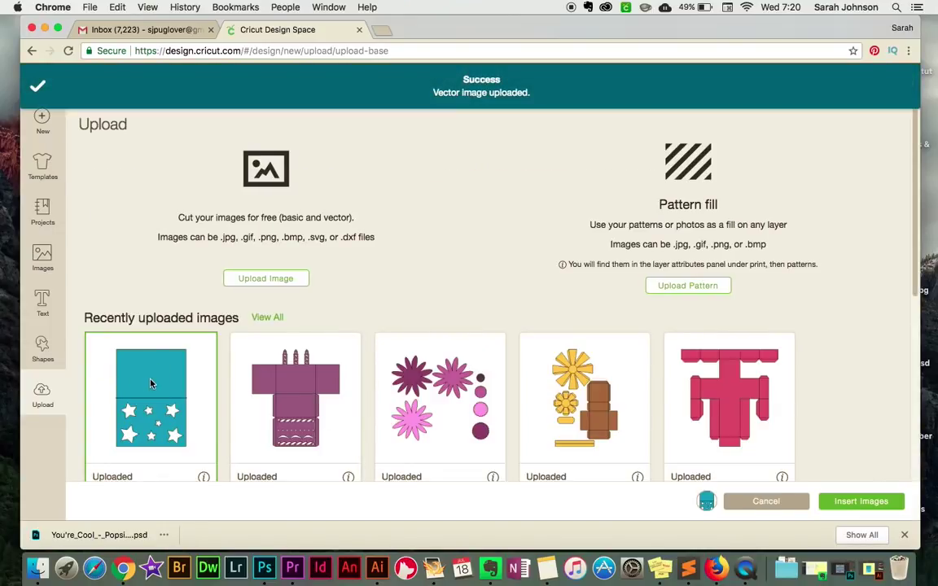
{"action": "left_click", "coordinate": [864, 501]}
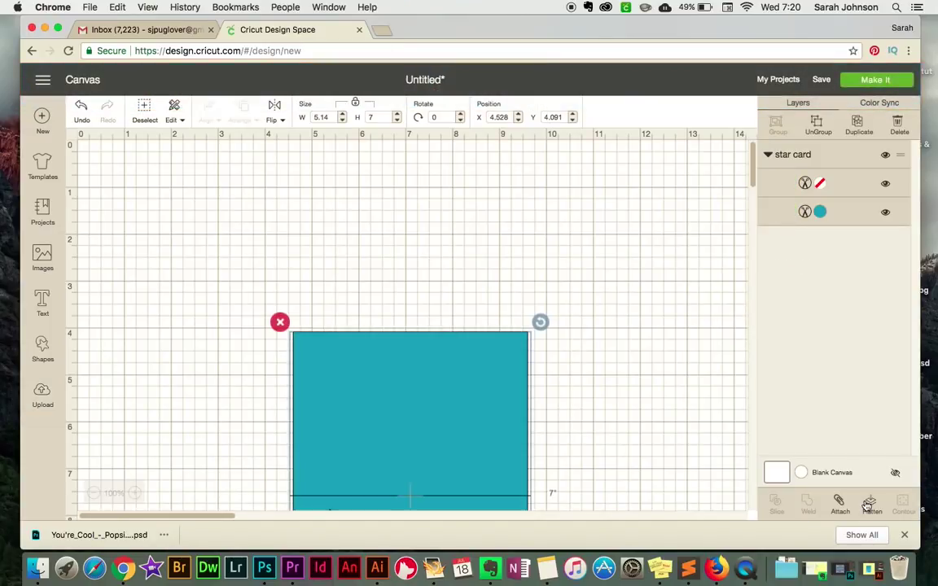
{"action": "left_click_drag", "start_coordinate": [433, 427], "coordinate": [442, 313]}
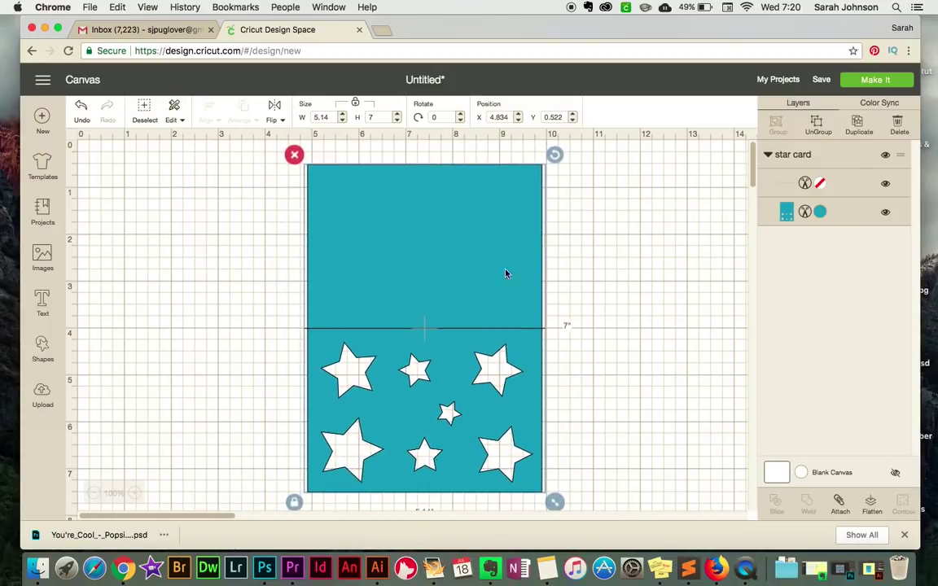
{"action": "left_click_drag", "start_coordinate": [394, 269], "coordinate": [500, 302]}
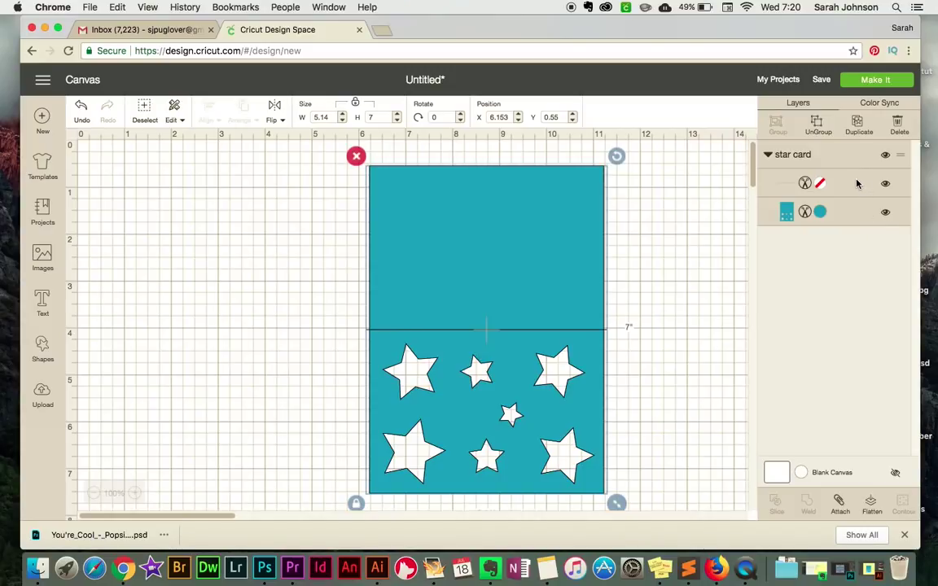
Change the fold line layer from Cut to Score, check the project's mat preview, and return to the canvas.
{"action": "left_click", "coordinate": [805, 184]}
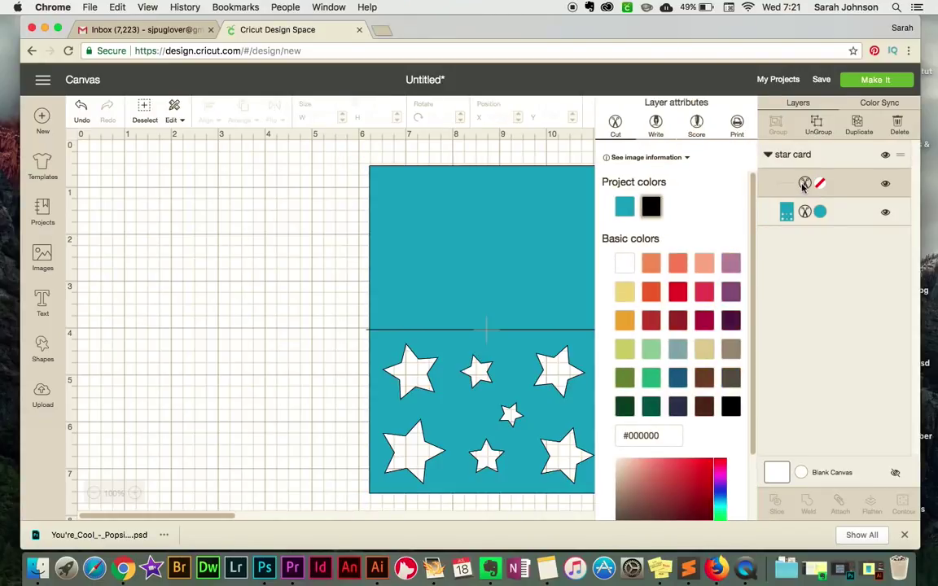
{"action": "left_click", "coordinate": [696, 127]}
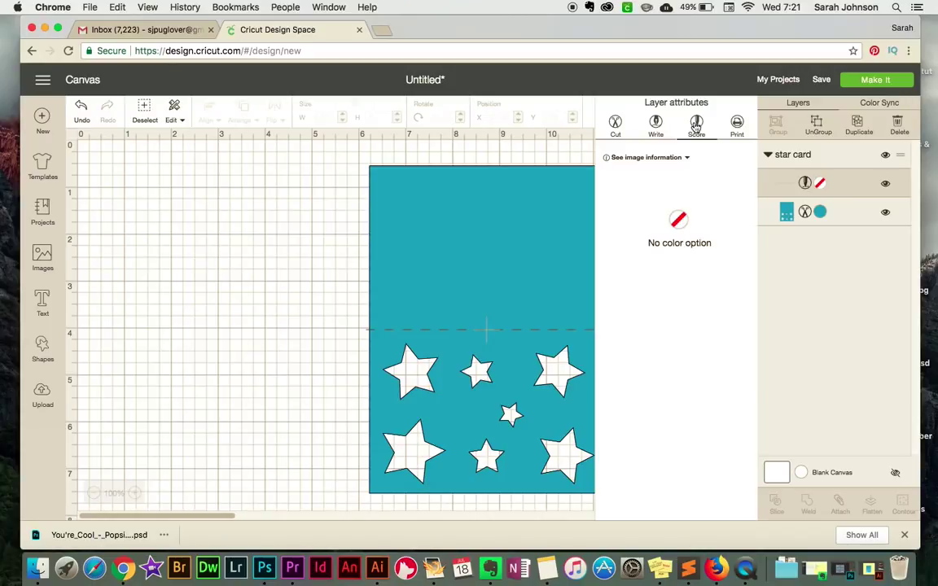
{"action": "left_click", "coordinate": [839, 184]}
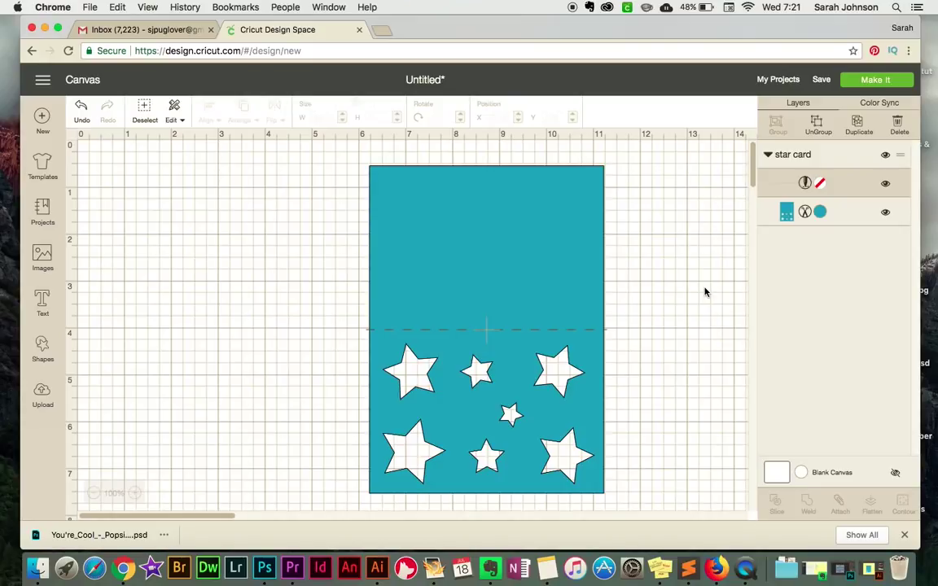
{"action": "left_click", "coordinate": [868, 85]}
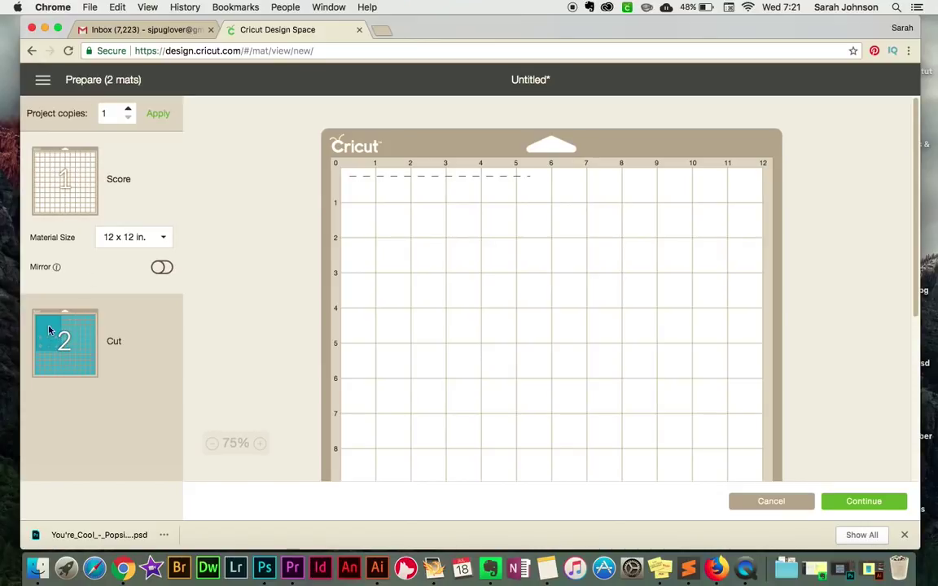
{"action": "left_click", "coordinate": [783, 502]}
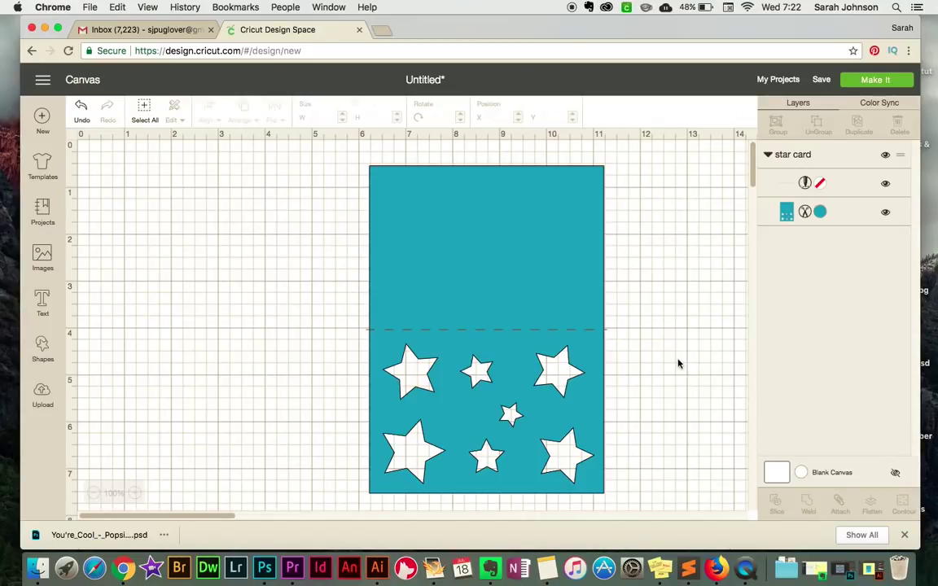
Attach the star card's score line and cut layer together, and continue through the mat preview to the machine setup stage.
{"action": "left_click", "coordinate": [488, 238]}
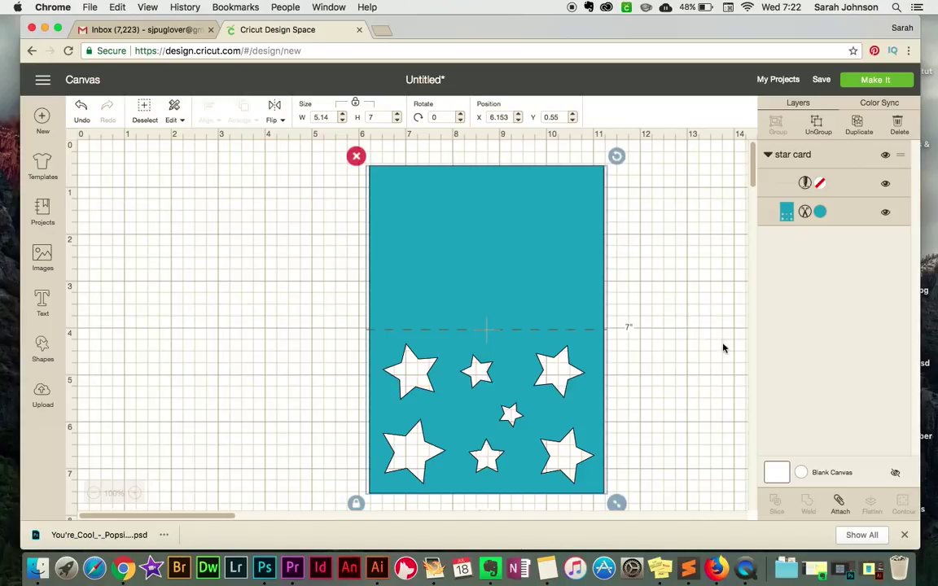
{"action": "left_click", "coordinate": [839, 505]}
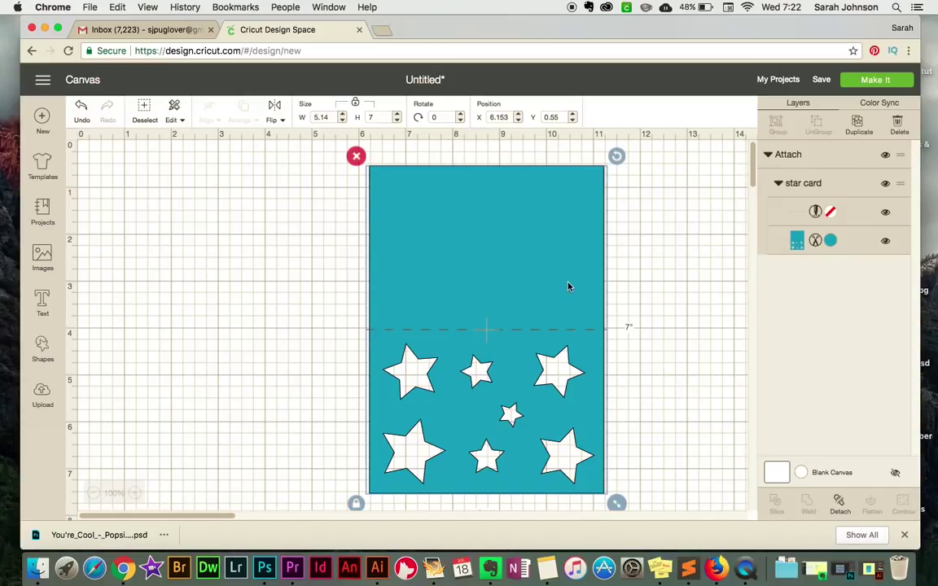
{"action": "left_click", "coordinate": [884, 81]}
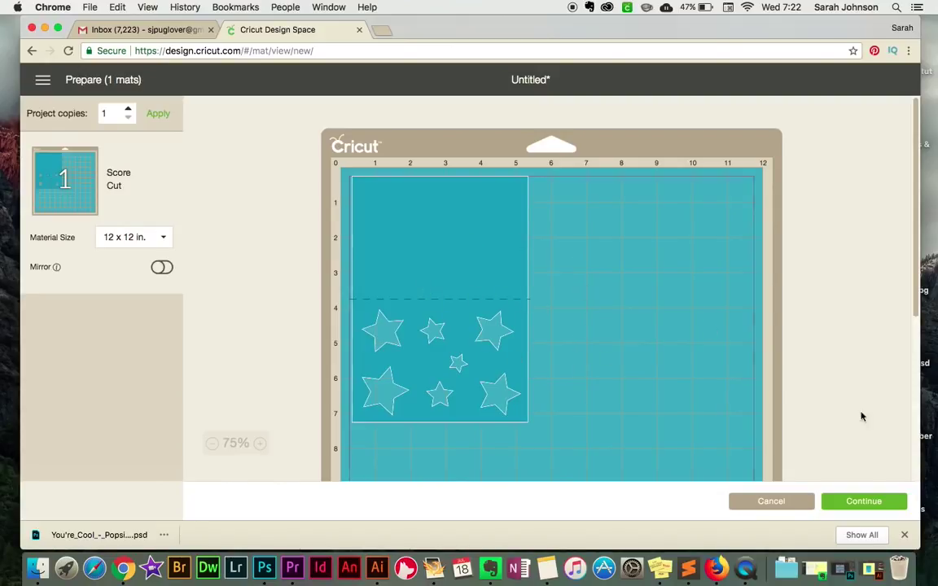
{"action": "left_click", "coordinate": [863, 501]}
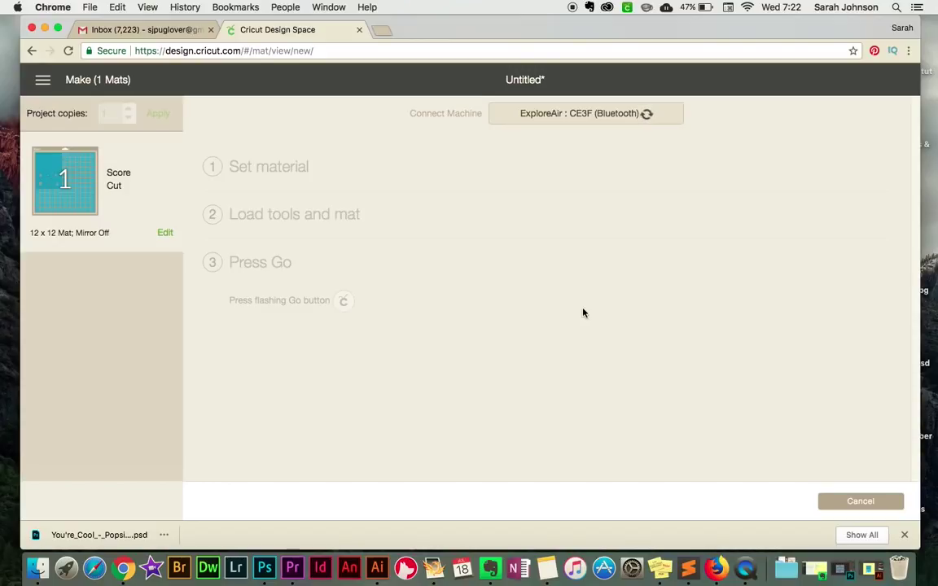